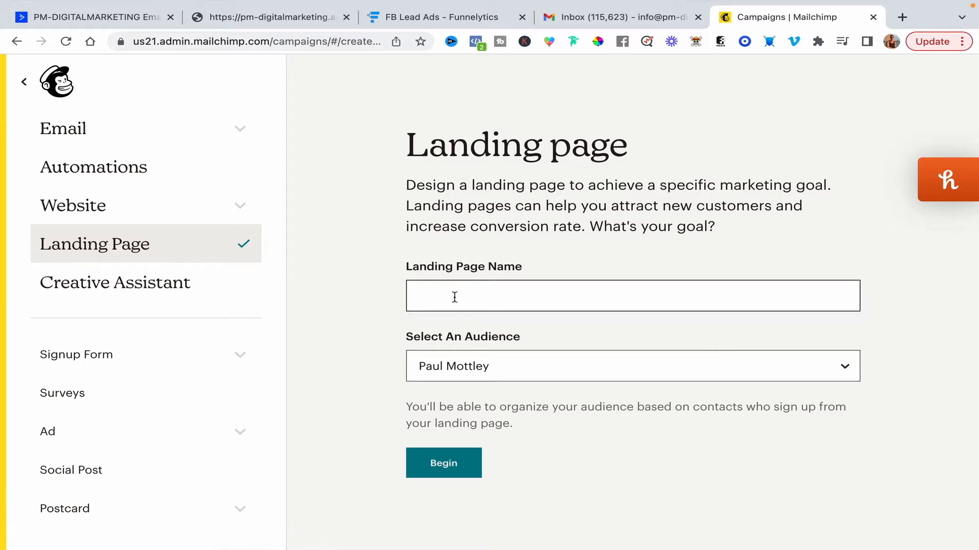
Name the new landing page 7 steps and begin creating it for the existing audience.
{"action": "left_click", "coordinate": [454, 296]}
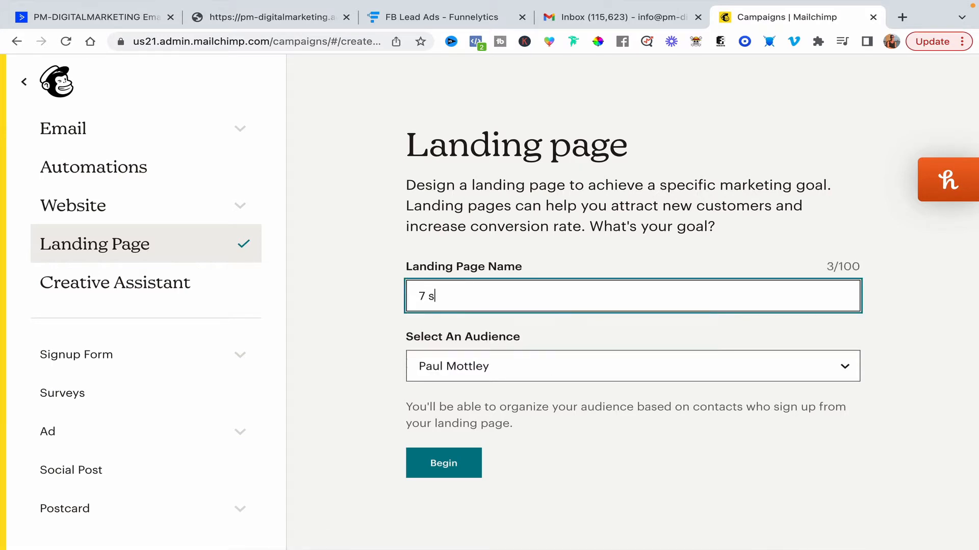
{"action": "left_click", "coordinate": [452, 465]}
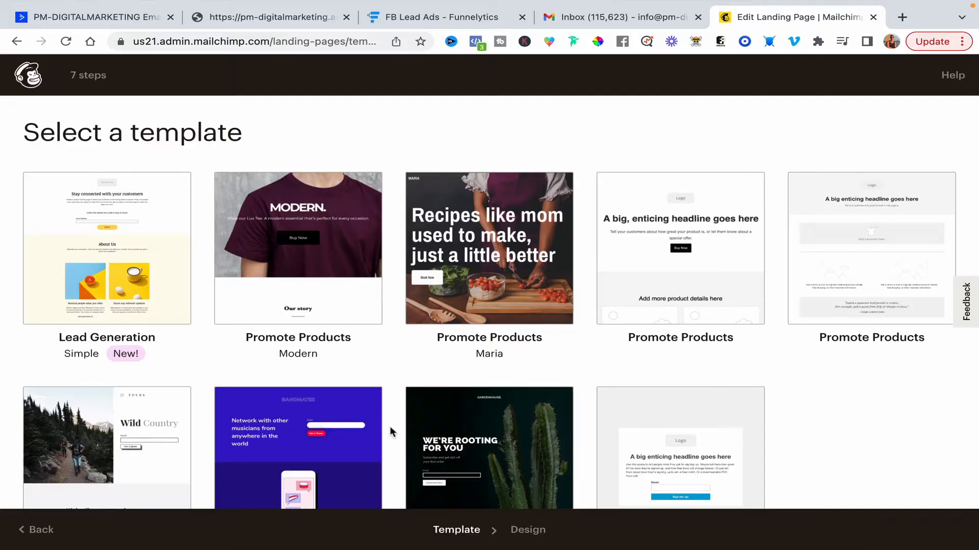
Browse the landing page templates and choose the Lead Generation Simple template.
{"action": "scroll", "coordinate": [390, 431], "scroll_direction": "down", "scroll_amount": 3}
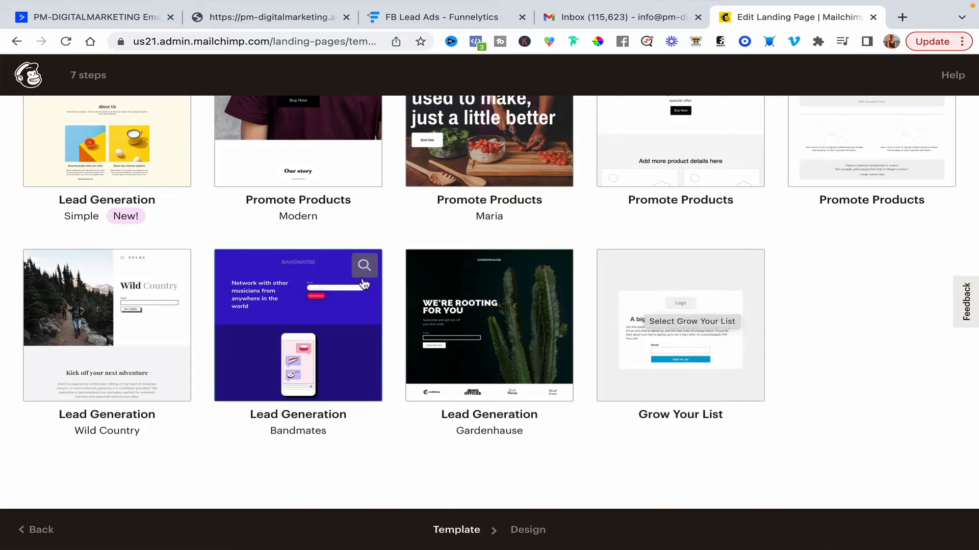
{"action": "scroll", "coordinate": [364, 283], "scroll_direction": "up", "scroll_amount": 3}
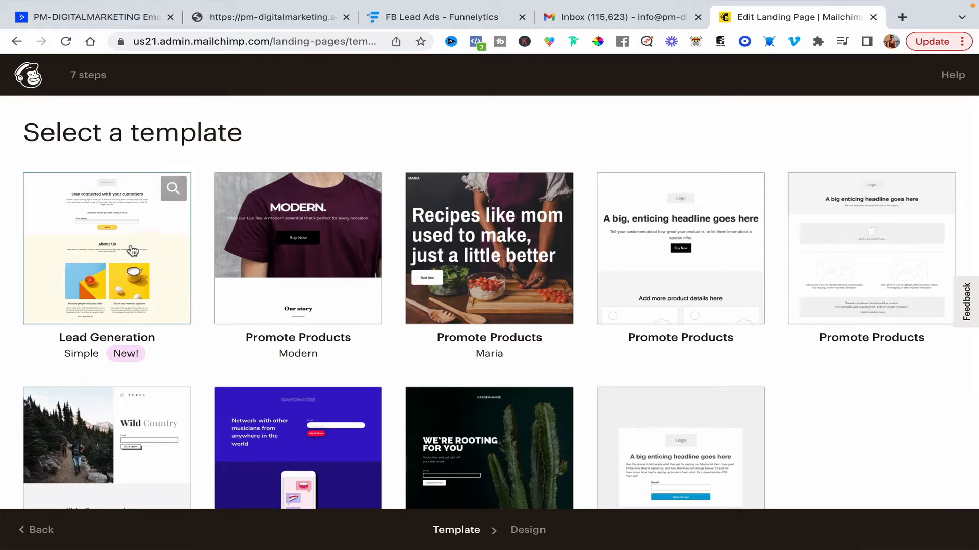
{"action": "left_click", "coordinate": [117, 240]}
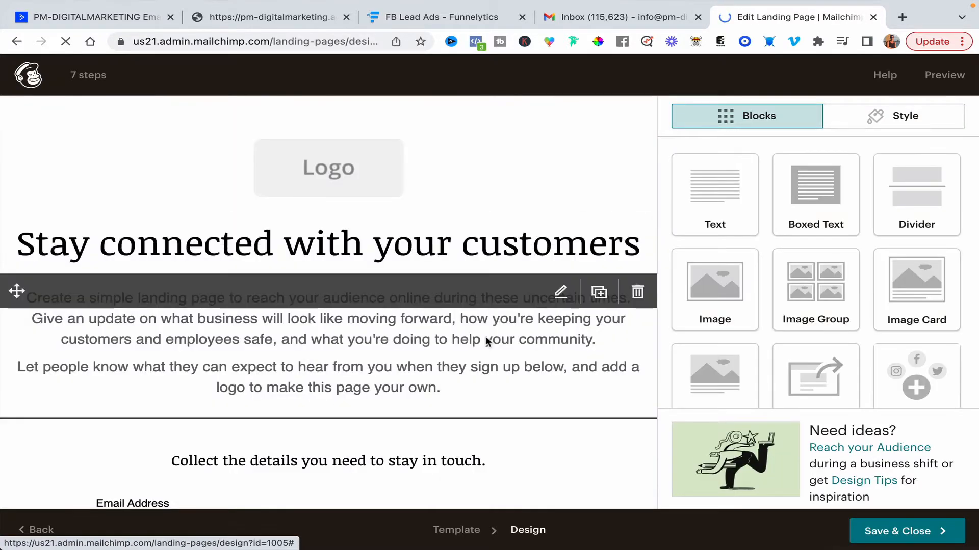
Replace the main heading with the pasted title 7 Proven Steps To Getting Started With Affiliate Marketing.
{"action": "scroll", "coordinate": [485, 339], "scroll_direction": "down", "scroll_amount": 5}
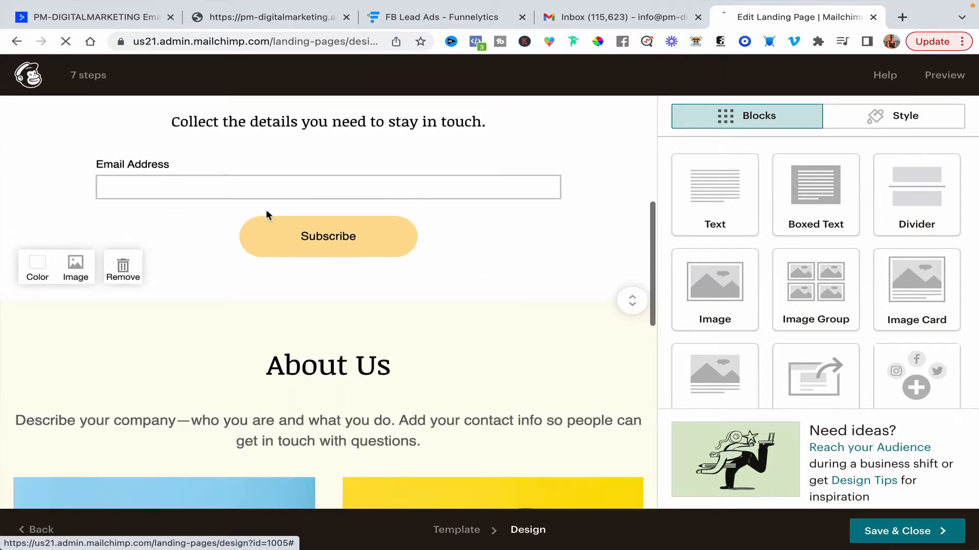
{"action": "scroll", "coordinate": [452, 363], "scroll_direction": "down", "scroll_amount": 3}
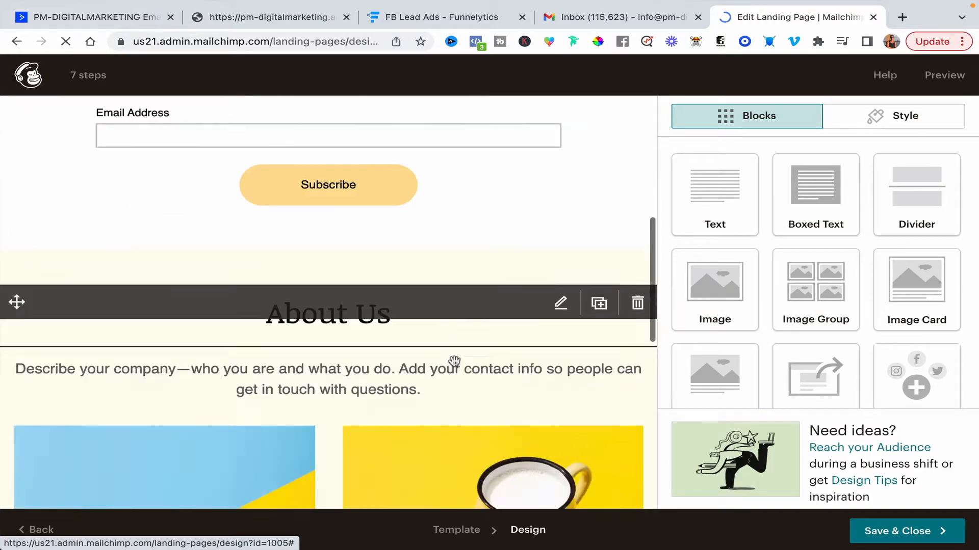
{"action": "scroll", "coordinate": [328, 413], "scroll_direction": "down", "scroll_amount": 8}
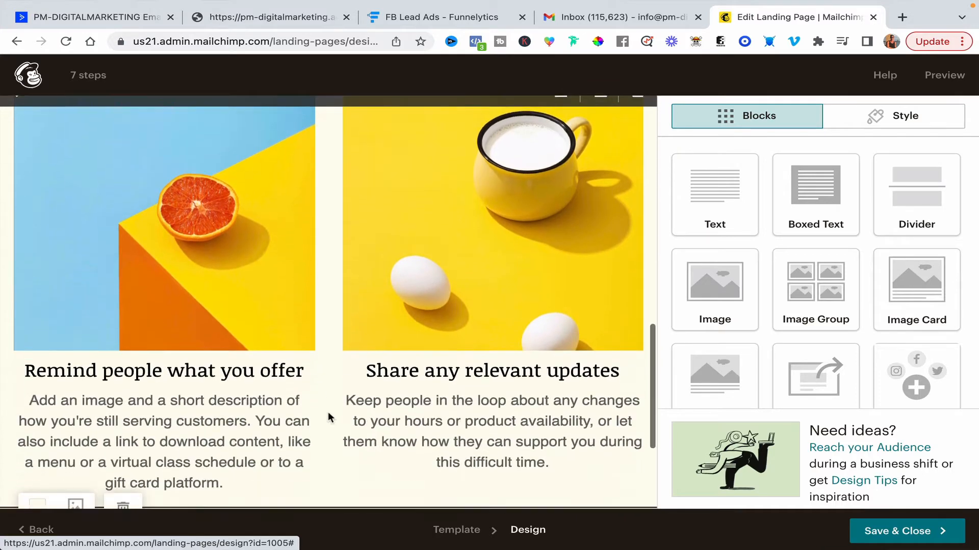
{"action": "scroll", "coordinate": [328, 415], "scroll_direction": "up", "scroll_amount": 8}
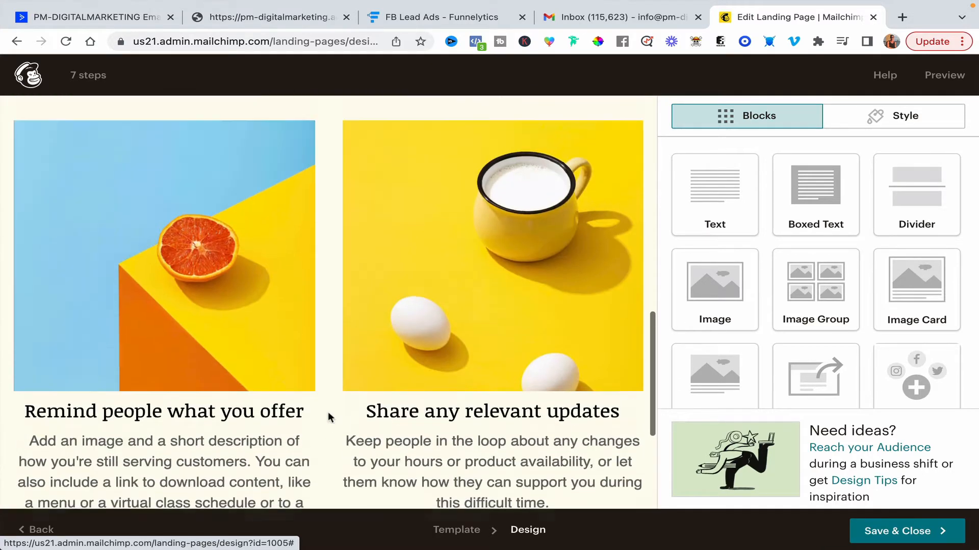
{"action": "scroll", "coordinate": [328, 412], "scroll_direction": "up", "scroll_amount": 10}
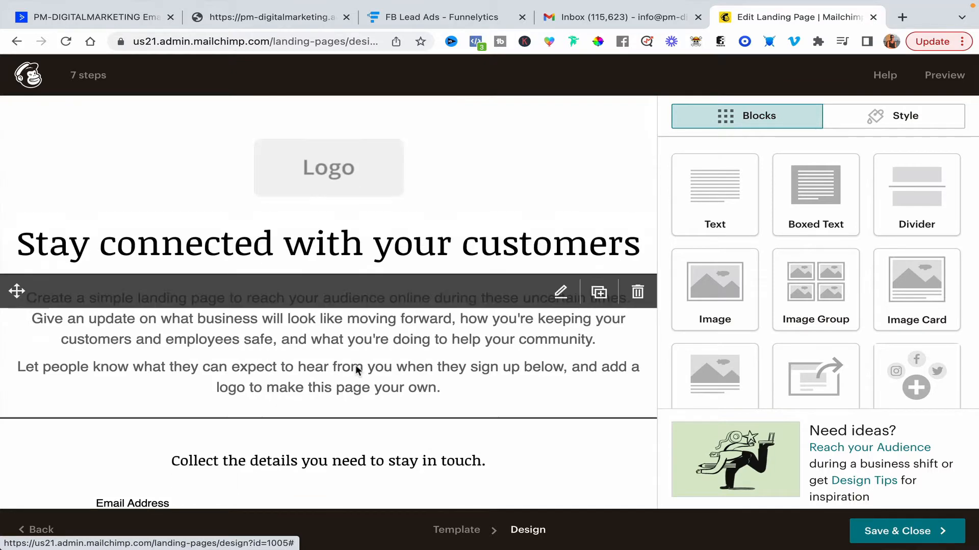
{"action": "scroll", "coordinate": [356, 365], "scroll_direction": "down", "scroll_amount": 5}
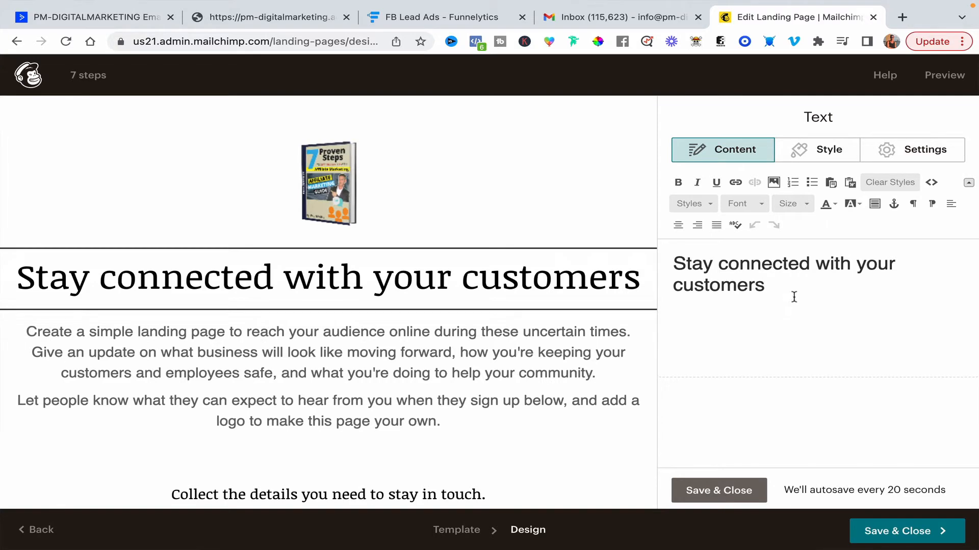
{"action": "left_click_drag", "start_coordinate": [784, 289], "coordinate": [674, 270]}
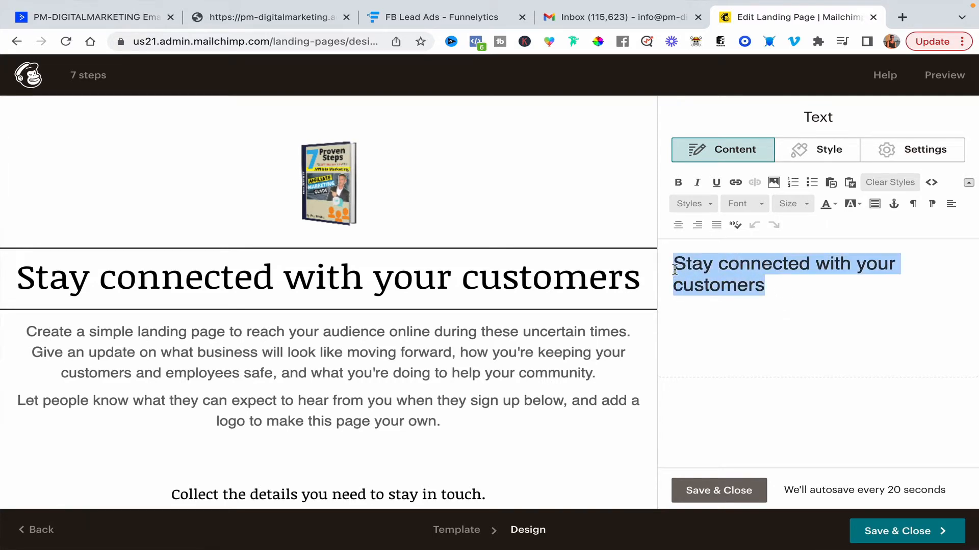
{"action": "type", "text": "7 Proven Steps To Getting Started With Affiliate Marketing"}
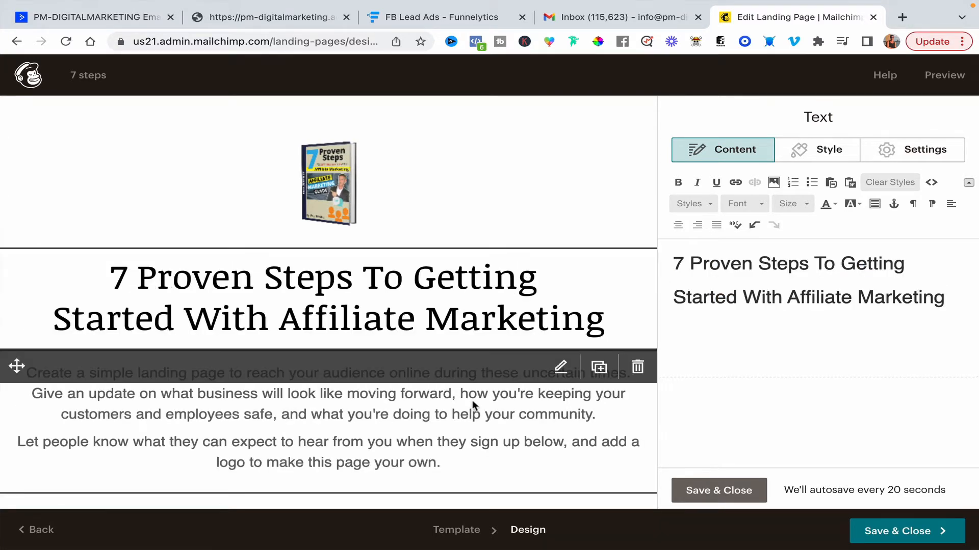
Replace the intro paragraphs with the pasted description about the affiliate marketing guide for complete beginners and save the block.
{"action": "left_click", "coordinate": [473, 400]}
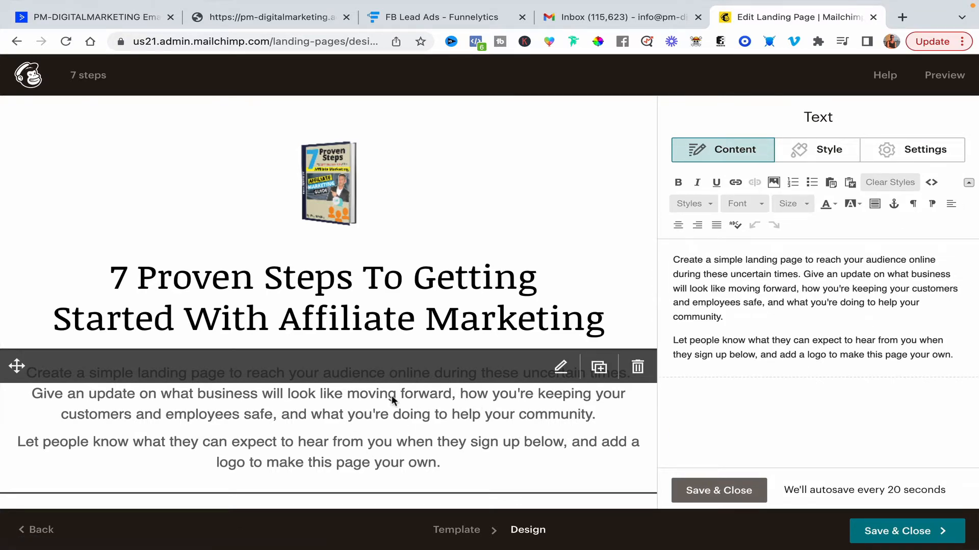
{"action": "left_click_drag", "start_coordinate": [953, 355], "coordinate": [675, 253]}
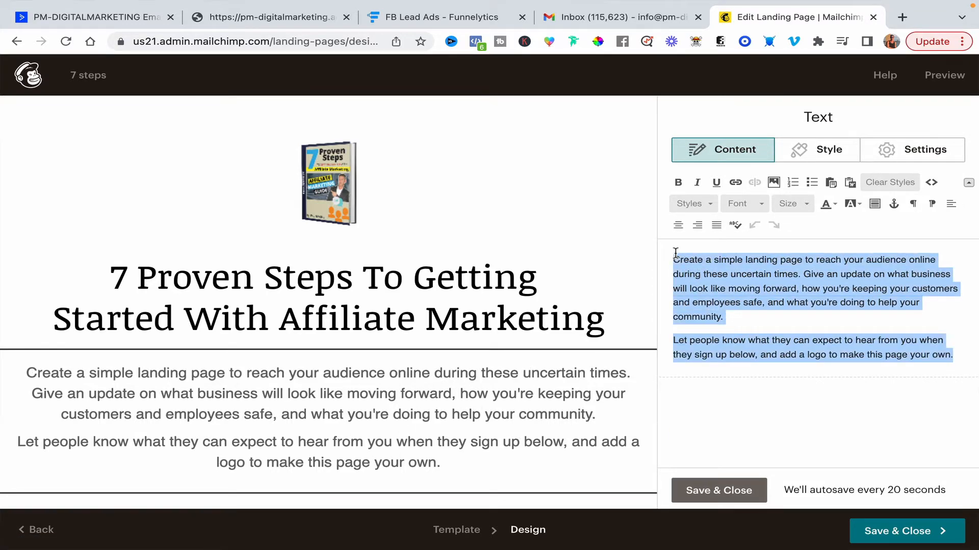
{"action": "type", "text": "The only affiliate marketing guide, aimed at complete beginners to help them start making money online."}
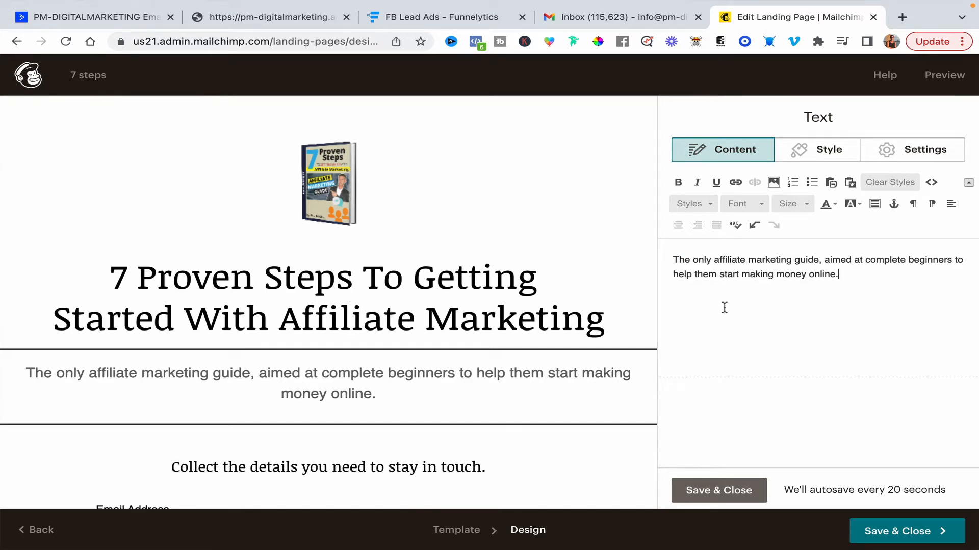
{"action": "left_click", "coordinate": [709, 490]}
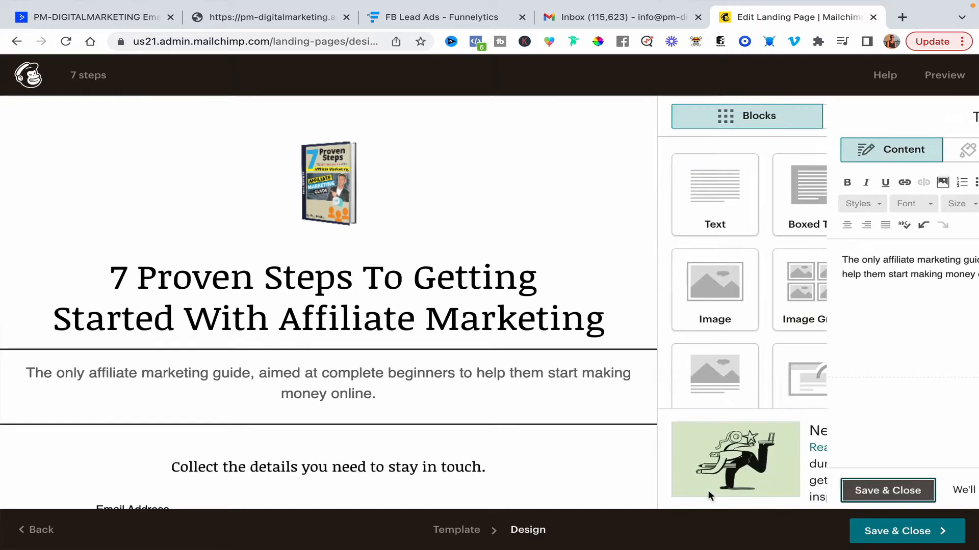
Delete the Collect the details you need to stay in touch text block above the signup form.
{"action": "scroll", "coordinate": [578, 378], "scroll_direction": "down", "scroll_amount": 5}
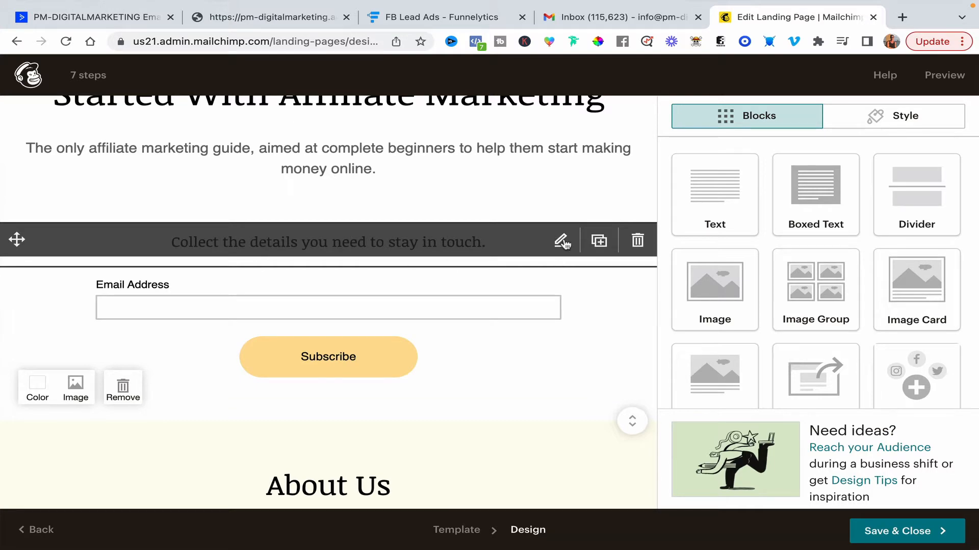
{"action": "left_click", "coordinate": [638, 242]}
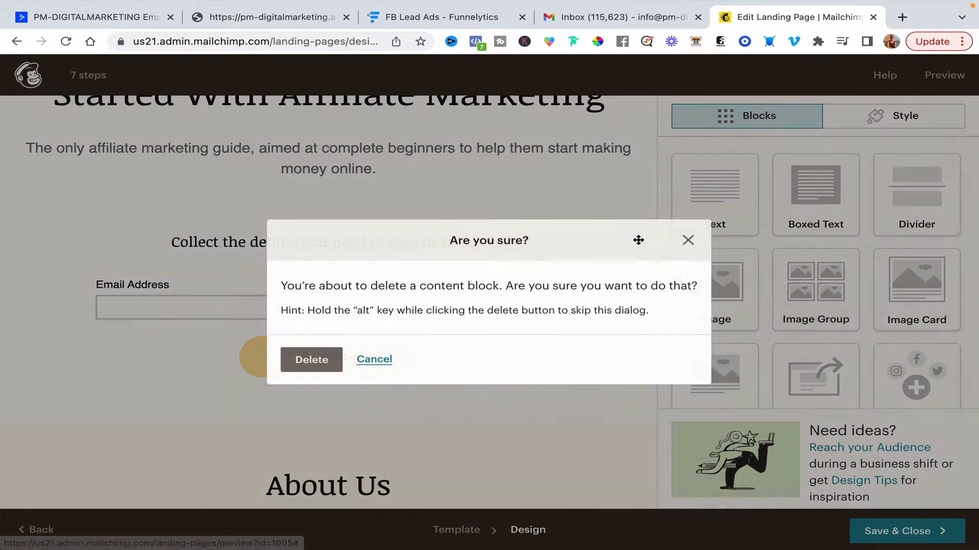
{"action": "left_click", "coordinate": [316, 363]}
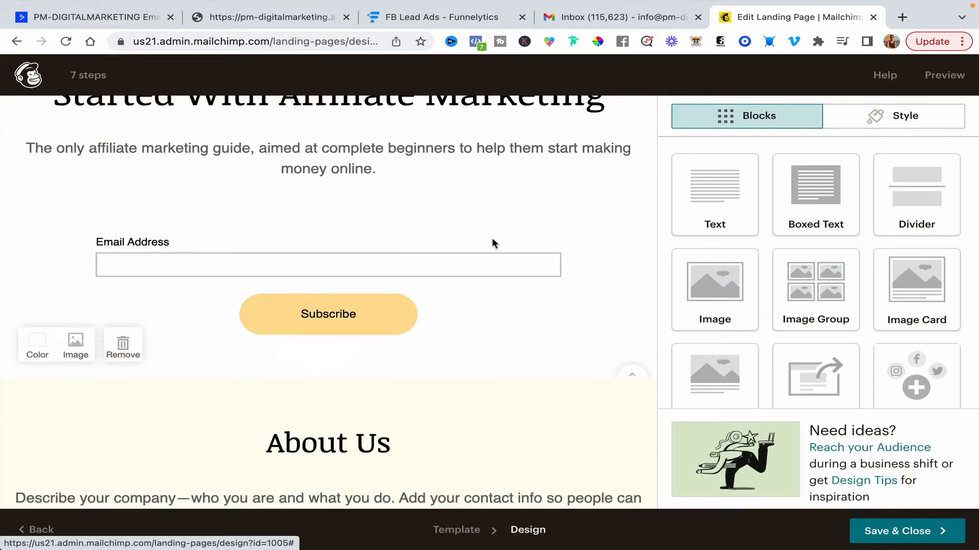
Open the signup form block and change its button text to DOWNLOAD HERE.
{"action": "left_click", "coordinate": [355, 319]}
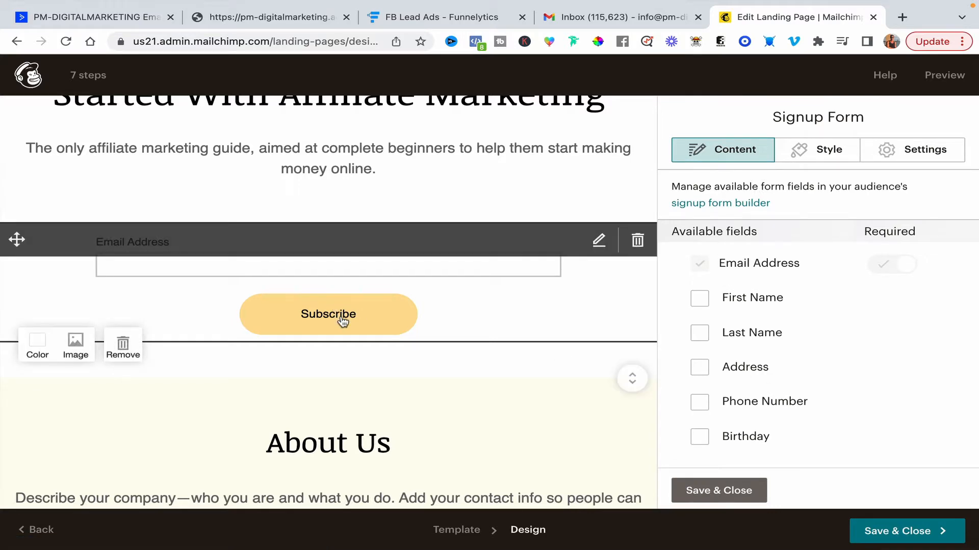
{"action": "scroll", "coordinate": [760, 354], "scroll_direction": "down", "scroll_amount": 10}
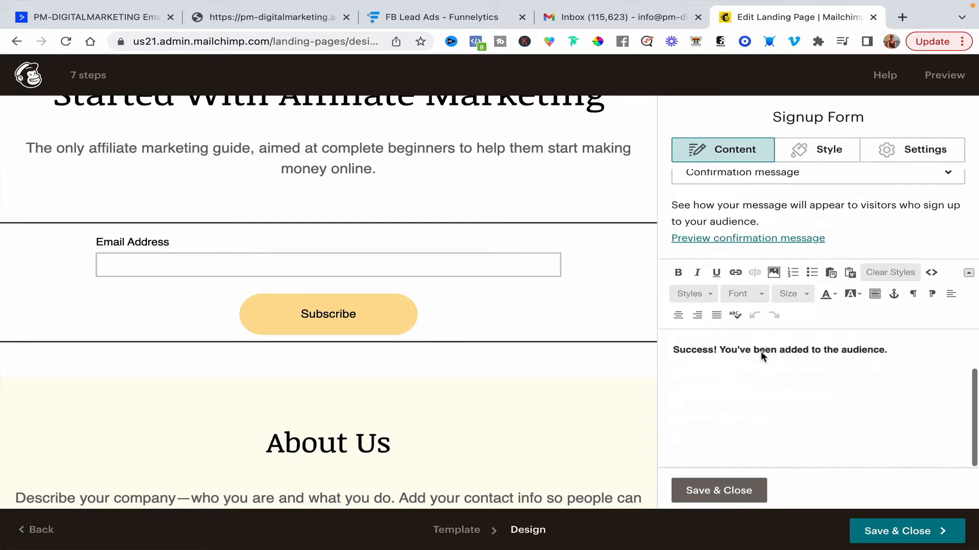
{"action": "scroll", "coordinate": [761, 351], "scroll_direction": "up", "scroll_amount": 5}
{"action": "scroll", "coordinate": [761, 353], "scroll_direction": "down", "scroll_amount": 1}
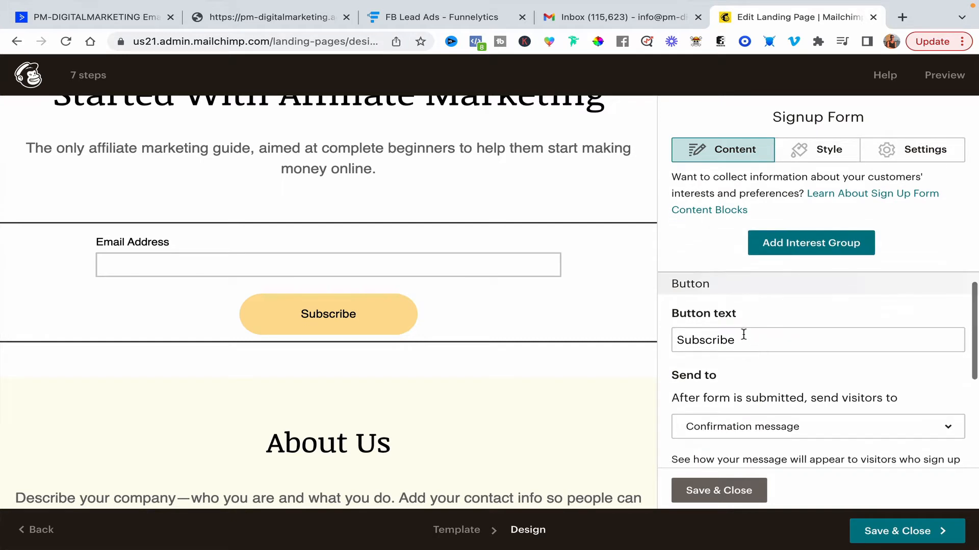
{"action": "double_click", "coordinate": [743, 334]}
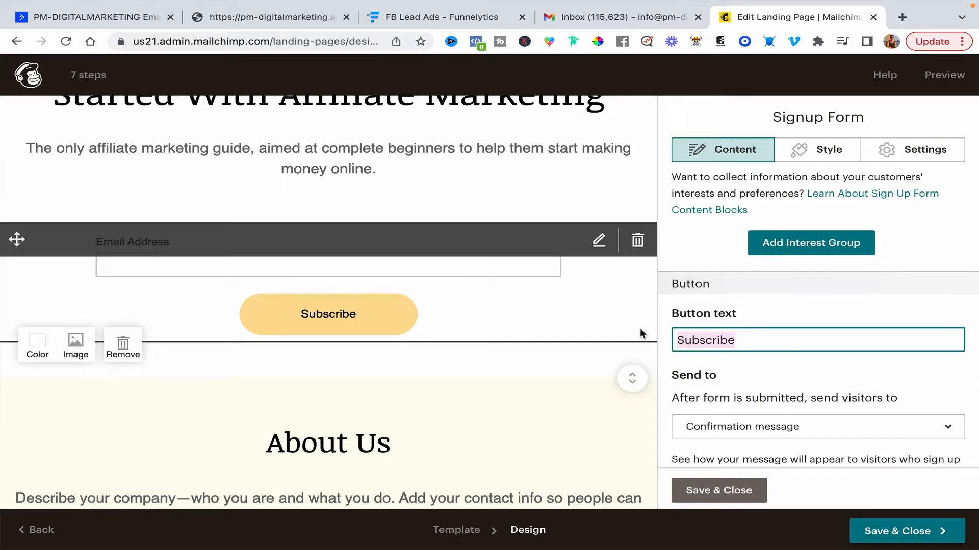
{"action": "type", "text": "DOWNLO"}
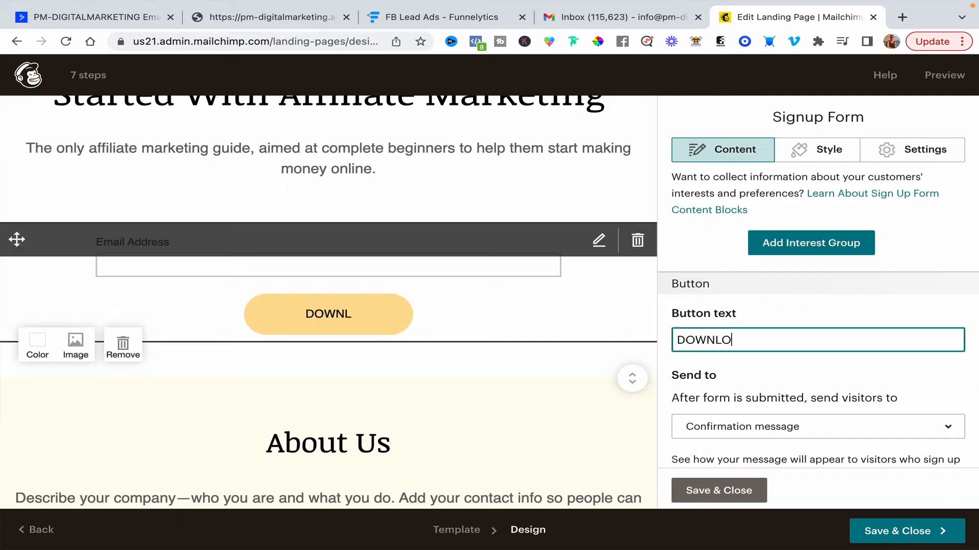
{"action": "type", "text": "AD HERE"}
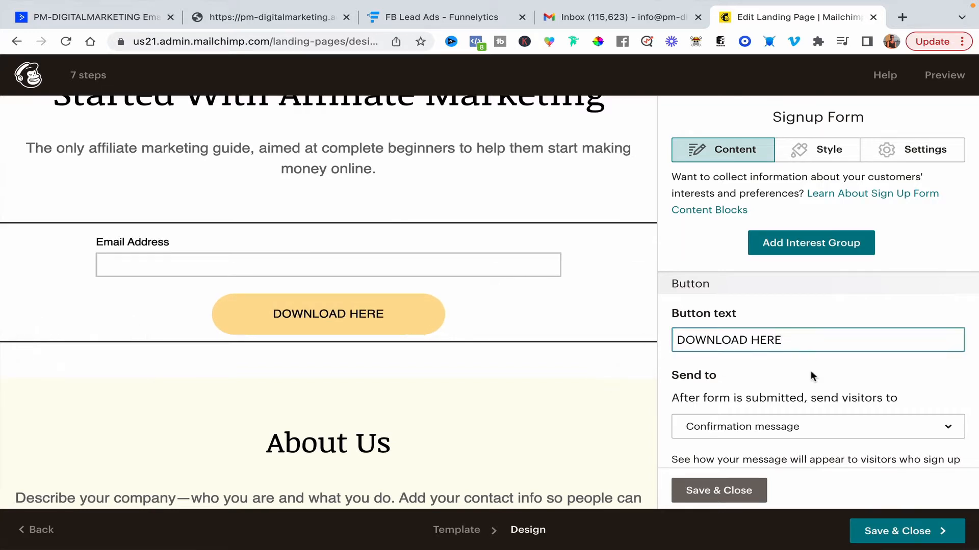
Check the options for where visitors go after submitting the form, keeping Confirmation message.
{"action": "scroll", "coordinate": [811, 371], "scroll_direction": "down", "scroll_amount": 3}
{"action": "left_click", "coordinate": [815, 254]}
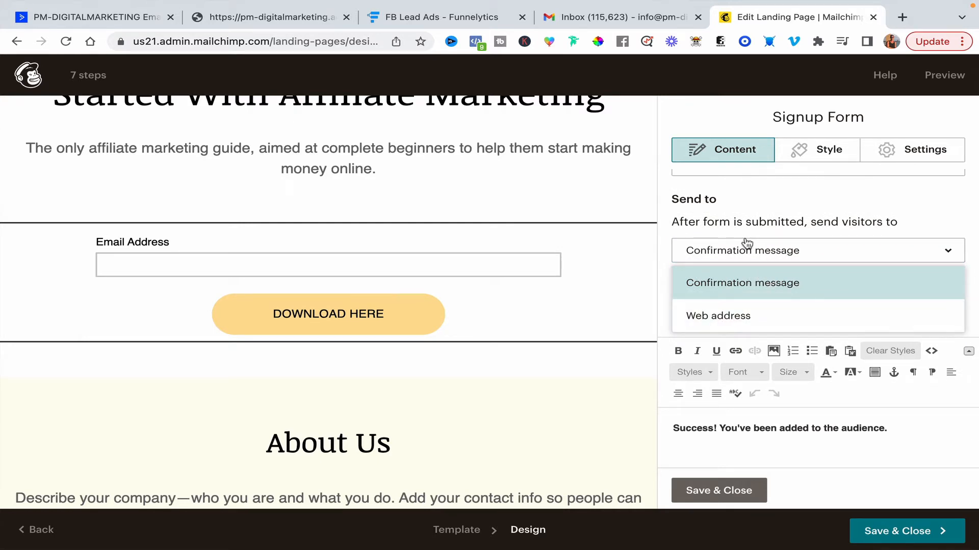
{"action": "left_click", "coordinate": [797, 198]}
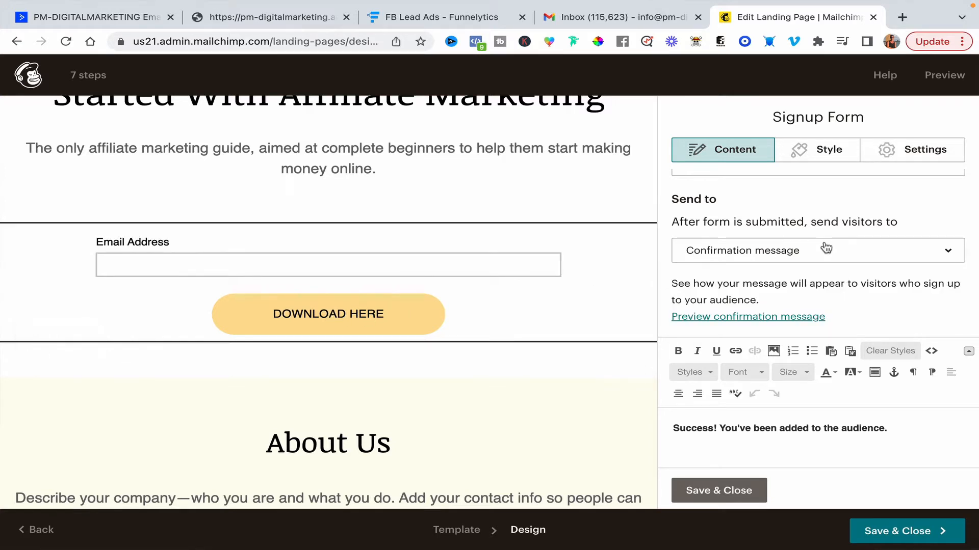
{"action": "left_click", "coordinate": [806, 258]}
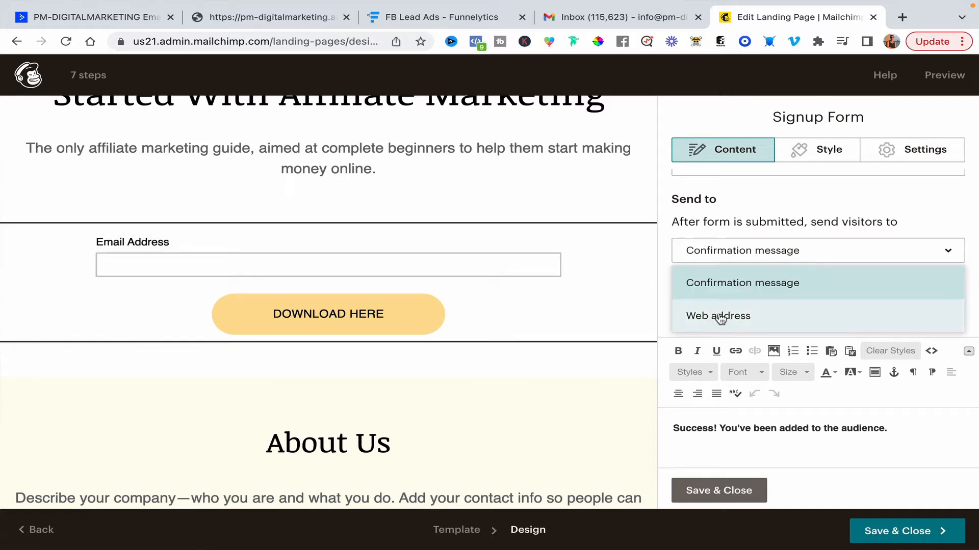
{"action": "left_click", "coordinate": [732, 284]}
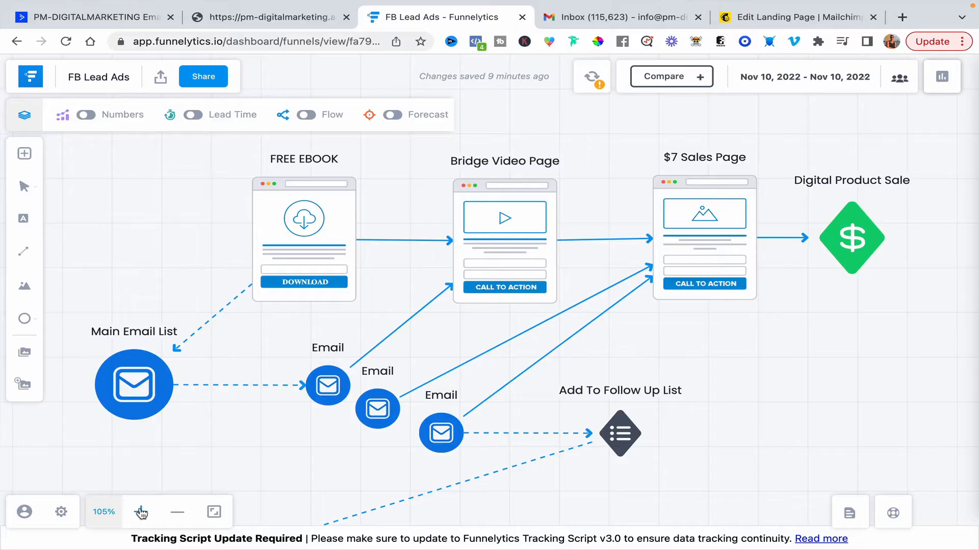
Switch to the Funnelytics funnel diagram and examine its email list and digital product sale steps.
{"action": "left_click", "coordinate": [209, 385]}
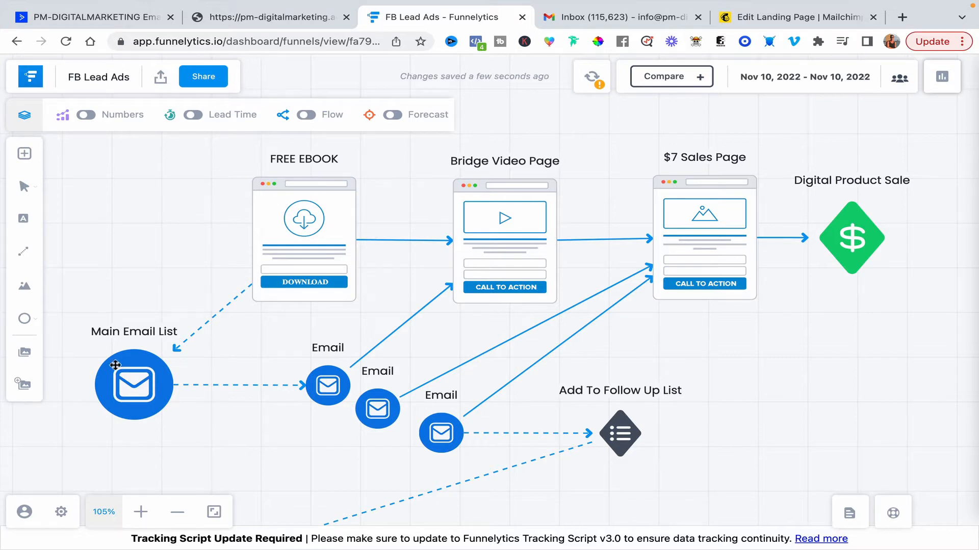
{"action": "left_click", "coordinate": [129, 382]}
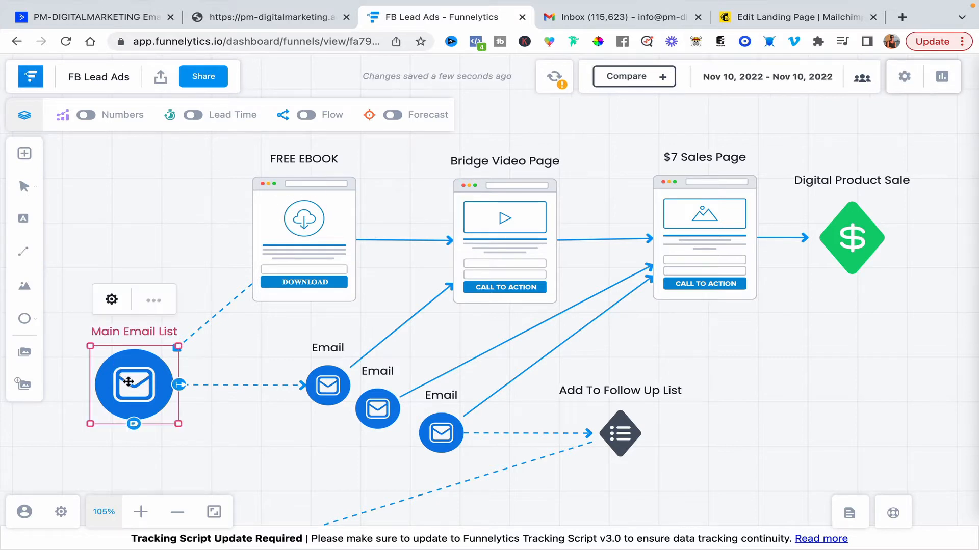
{"action": "left_click", "coordinate": [271, 332]}
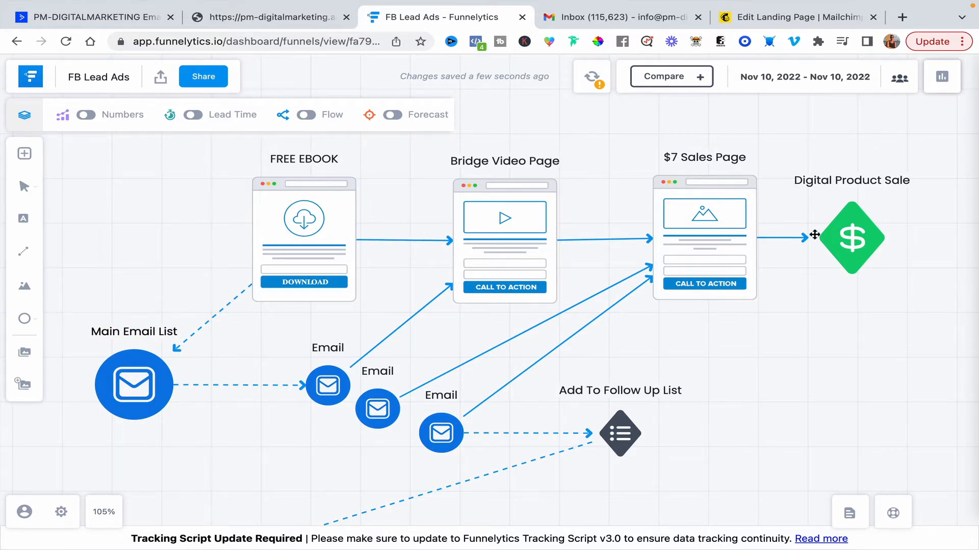
{"action": "left_click", "coordinate": [852, 242]}
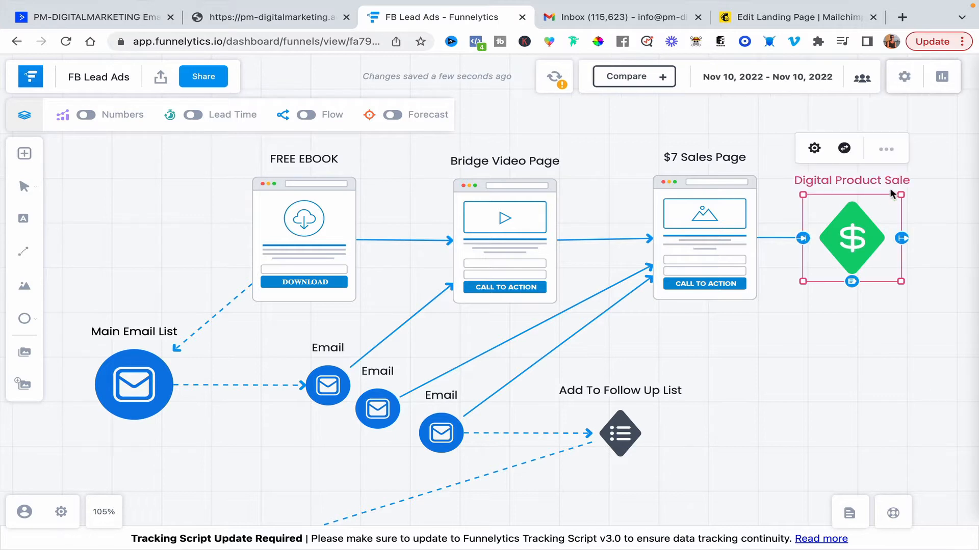
{"action": "left_click", "coordinate": [850, 346]}
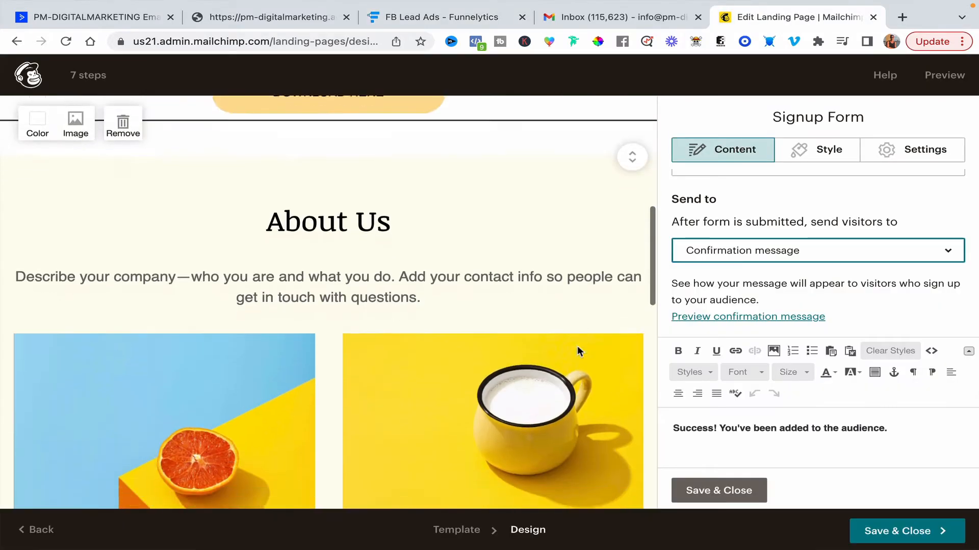
Replace the About Us heading in the lower section with the author's name.
{"action": "scroll", "coordinate": [577, 345], "scroll_direction": "down", "scroll_amount": 1}
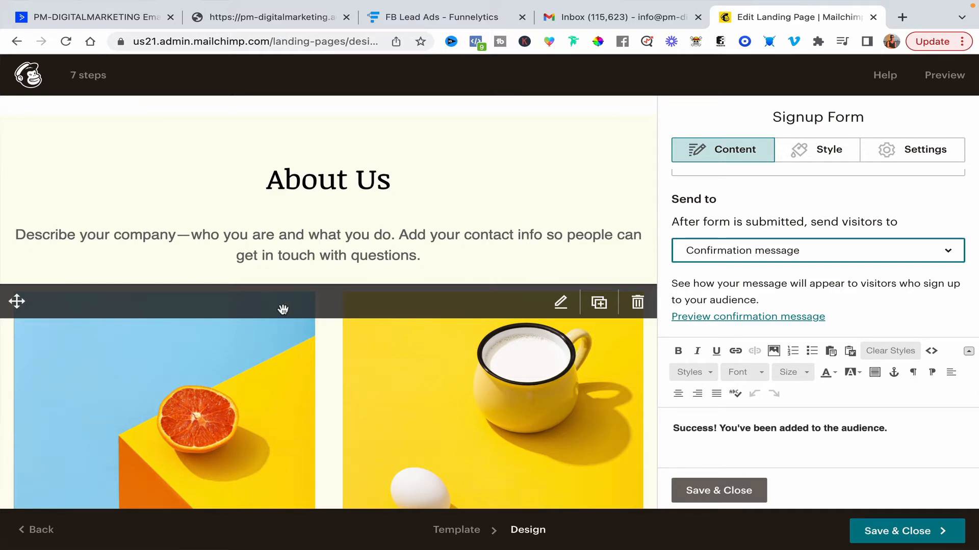
{"action": "left_click", "coordinate": [298, 195]}
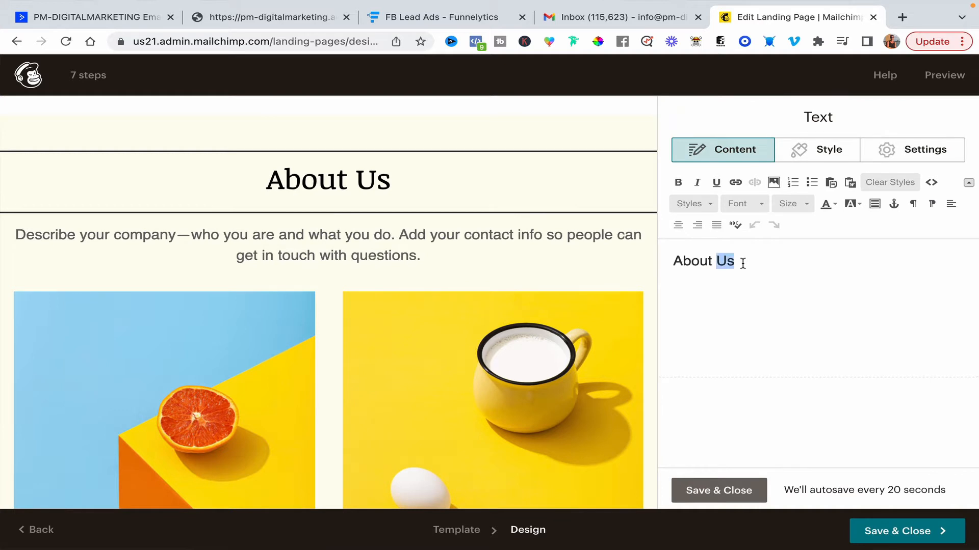
{"action": "type", "text": "Paul Mottley"}
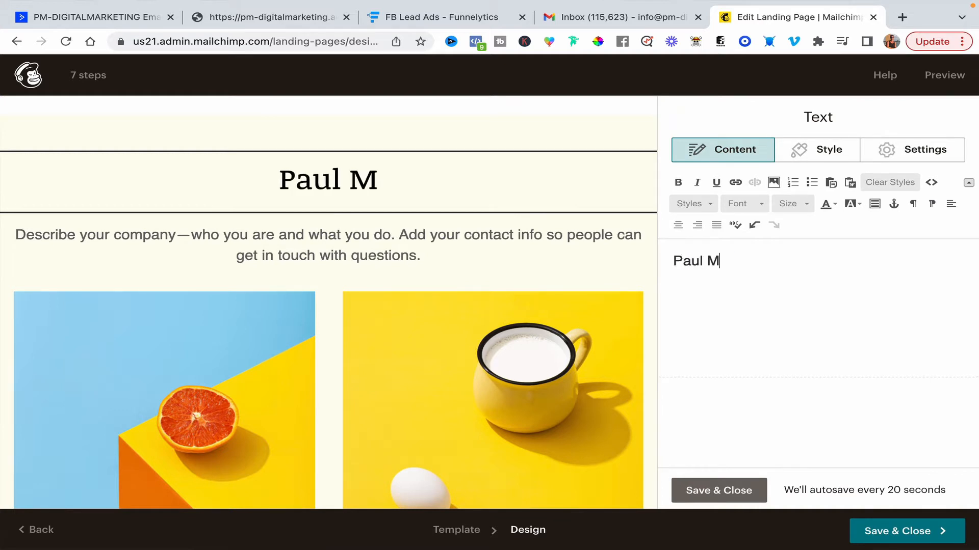
Replace the company description text with "My goal is to help people retire early and gain their freedom back through affiliate marketing.".
{"action": "left_click", "coordinate": [396, 263]}
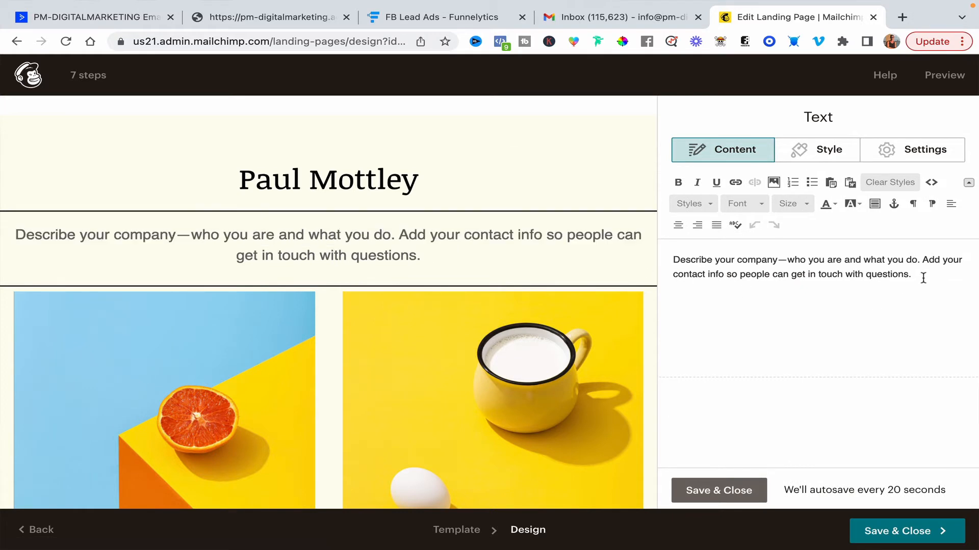
{"action": "left_click_drag", "start_coordinate": [923, 278], "coordinate": [689, 259]}
{"action": "type", "text": "My goal is to help people retire early and gain their freedom back through affil"}
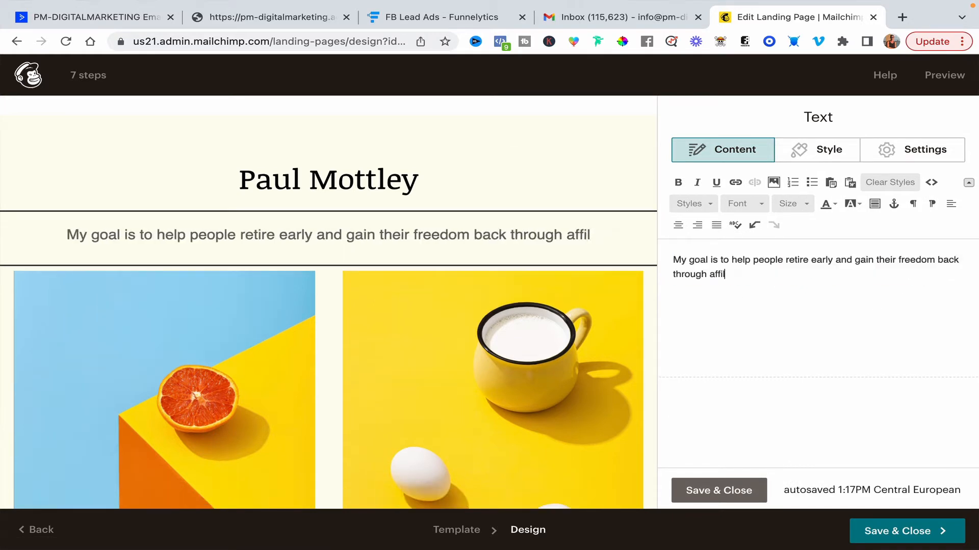
{"action": "type", "text": "iate marketi"}
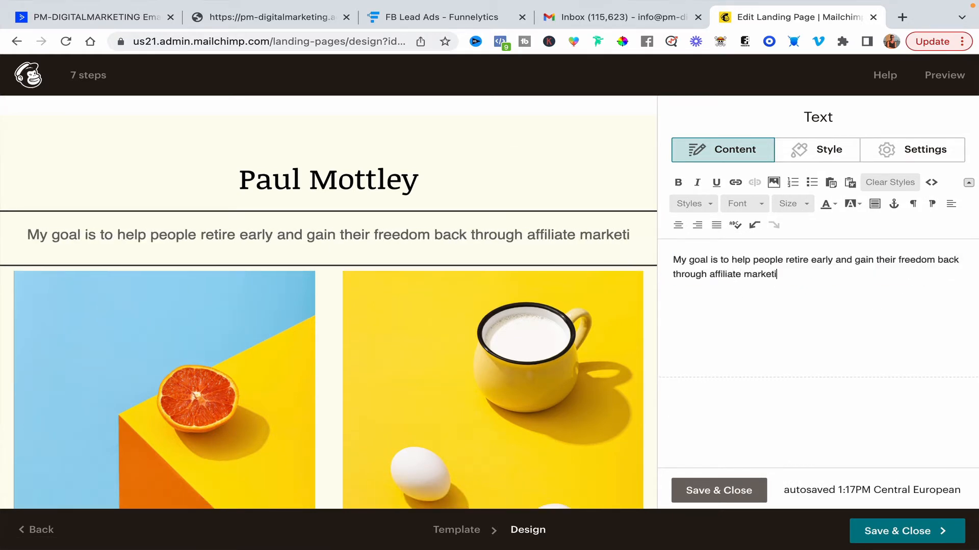
{"action": "type", "text": "ng."}
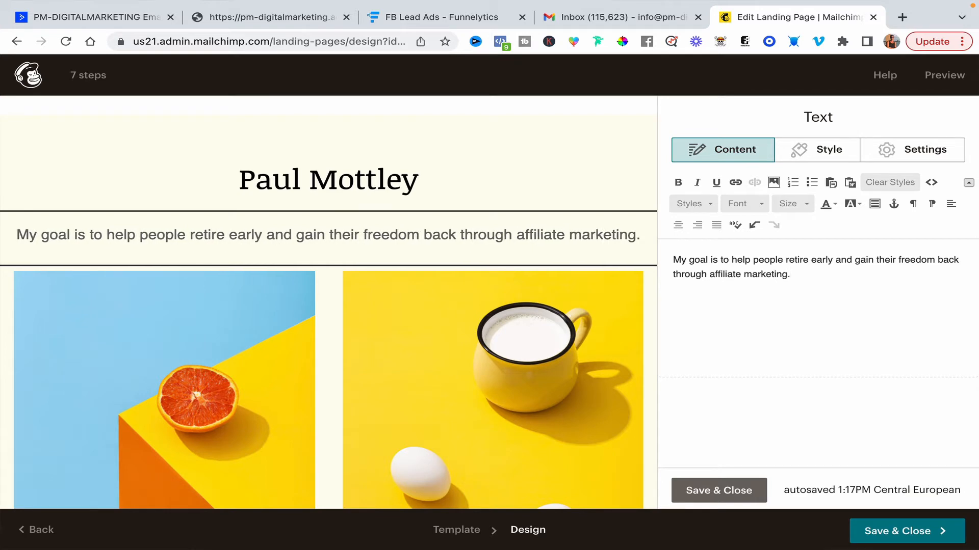
Delete the image and feature-text columns below the about section and save the text block.
{"action": "scroll", "coordinate": [414, 355], "scroll_direction": "down", "scroll_amount": 5}
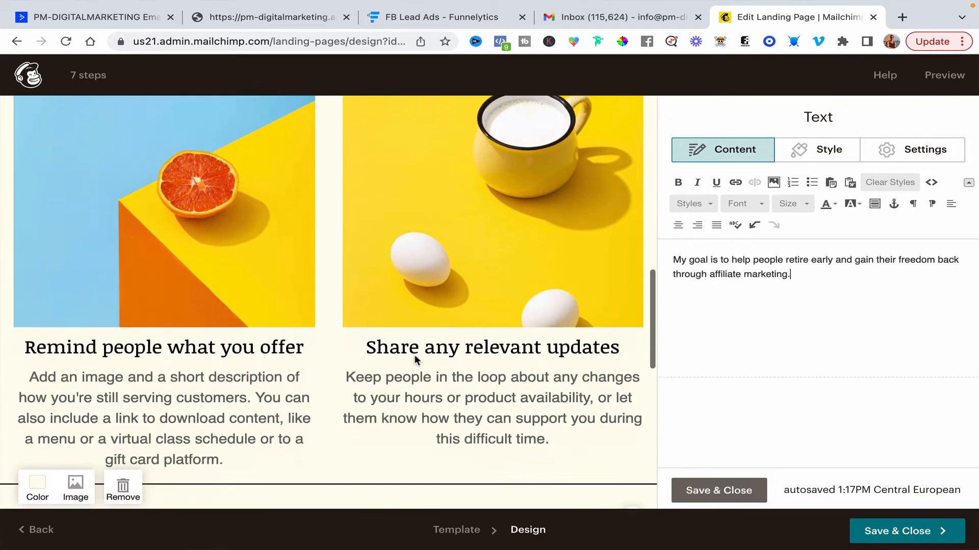
{"action": "scroll", "coordinate": [415, 355], "scroll_direction": "down", "scroll_amount": 1}
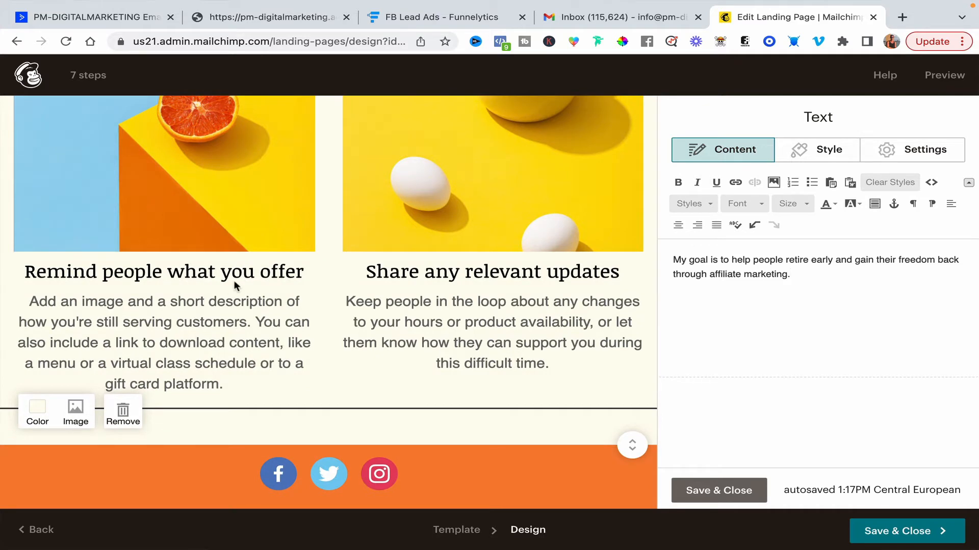
{"action": "scroll", "coordinate": [234, 281], "scroll_direction": "up", "scroll_amount": 2}
{"action": "scroll", "coordinate": [472, 256], "scroll_direction": "up", "scroll_amount": 4}
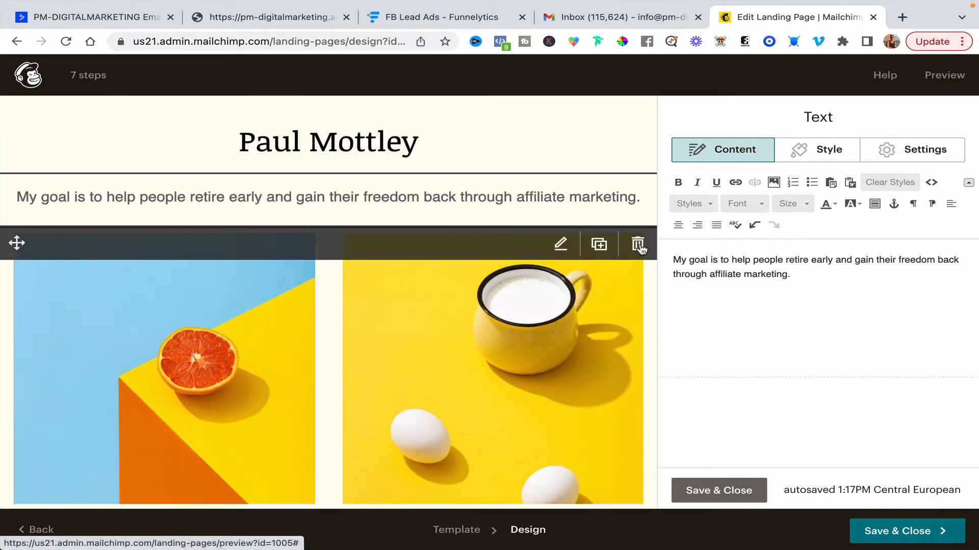
{"action": "left_click", "coordinate": [638, 246]}
{"action": "left_click", "coordinate": [334, 359]}
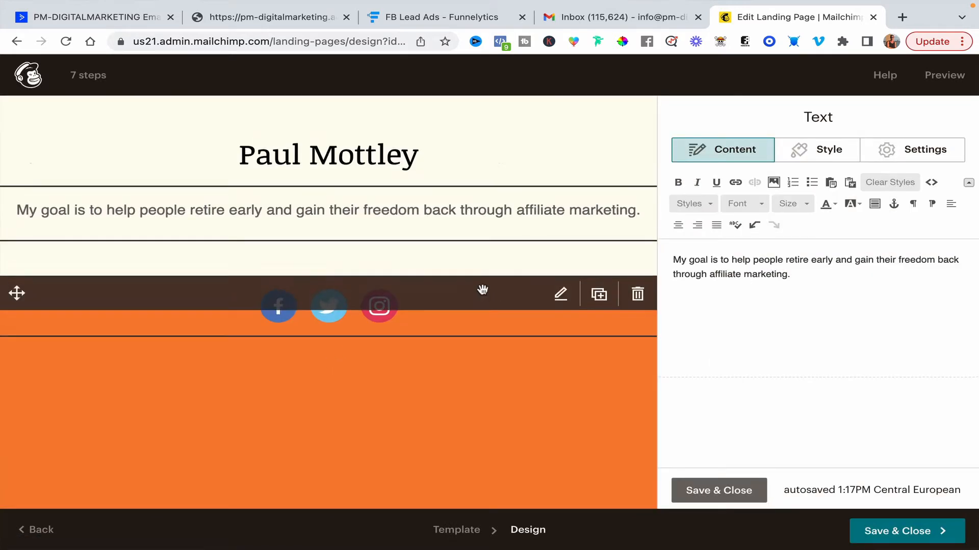
{"action": "scroll", "coordinate": [482, 289], "scroll_direction": "up", "scroll_amount": 7}
{"action": "left_click", "coordinate": [734, 492]}
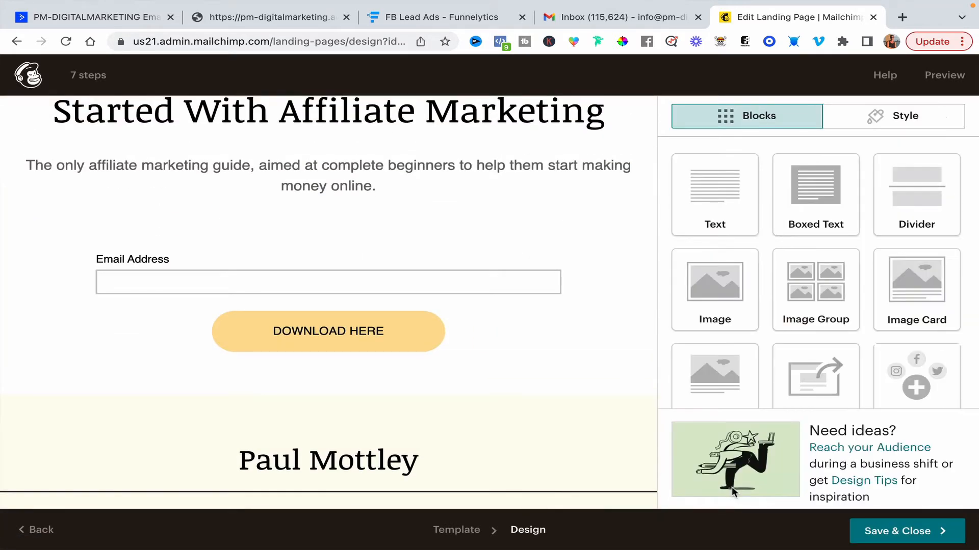
Review the edited landing page design and its publishing summary of title, URL, audience and content.
{"action": "scroll", "coordinate": [594, 271], "scroll_direction": "up", "scroll_amount": 4}
{"action": "scroll", "coordinate": [594, 271], "scroll_direction": "down", "scroll_amount": 4}
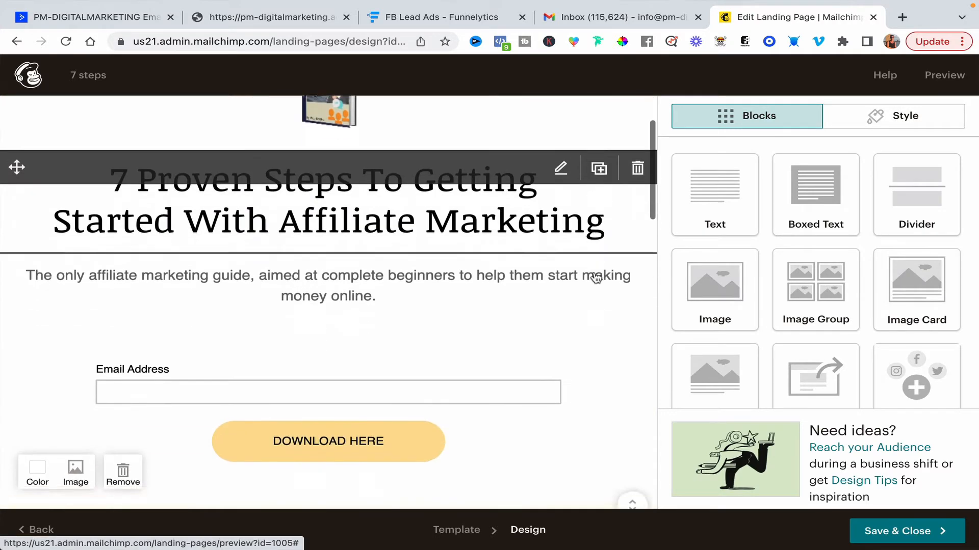
{"action": "scroll", "coordinate": [594, 278], "scroll_direction": "down", "scroll_amount": 5}
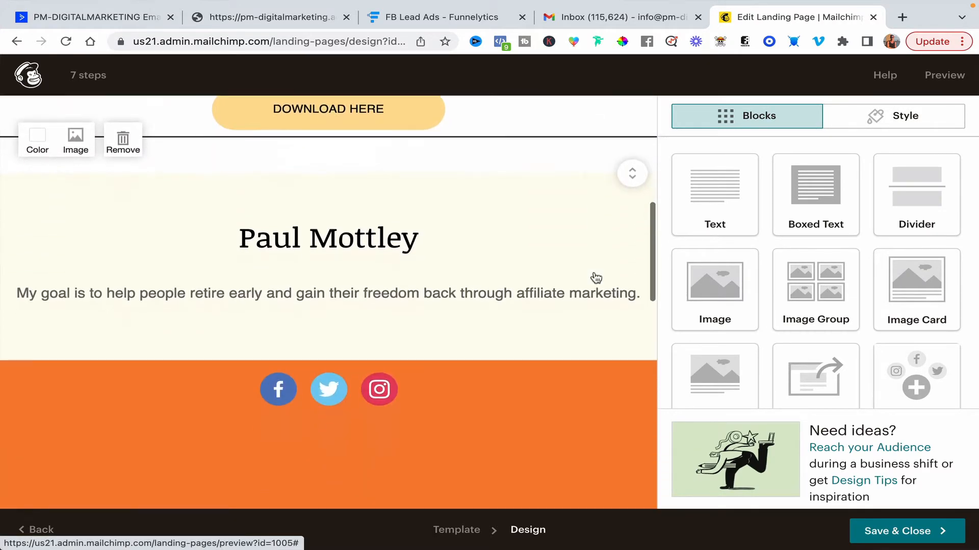
{"action": "scroll", "coordinate": [594, 278], "scroll_direction": "up", "scroll_amount": 9}
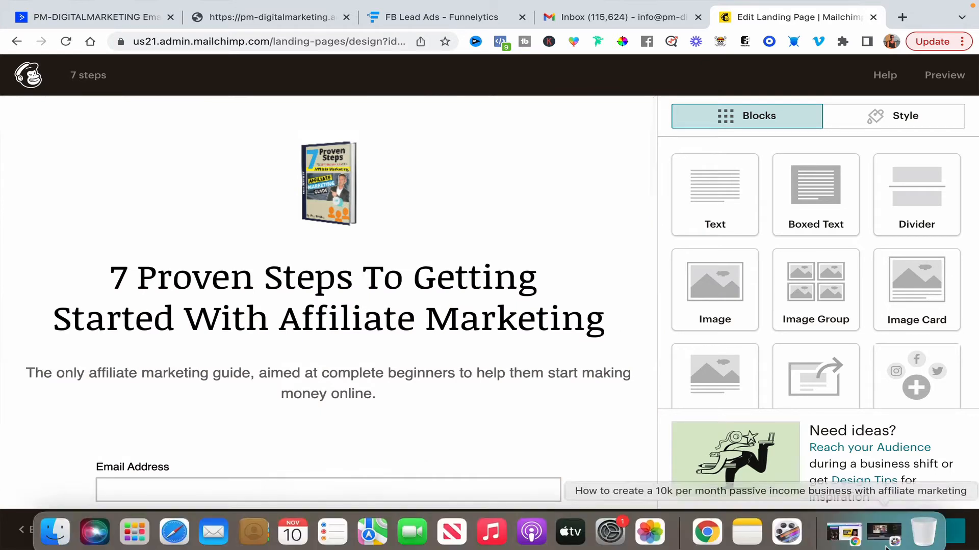
{"action": "left_click", "coordinate": [916, 526]}
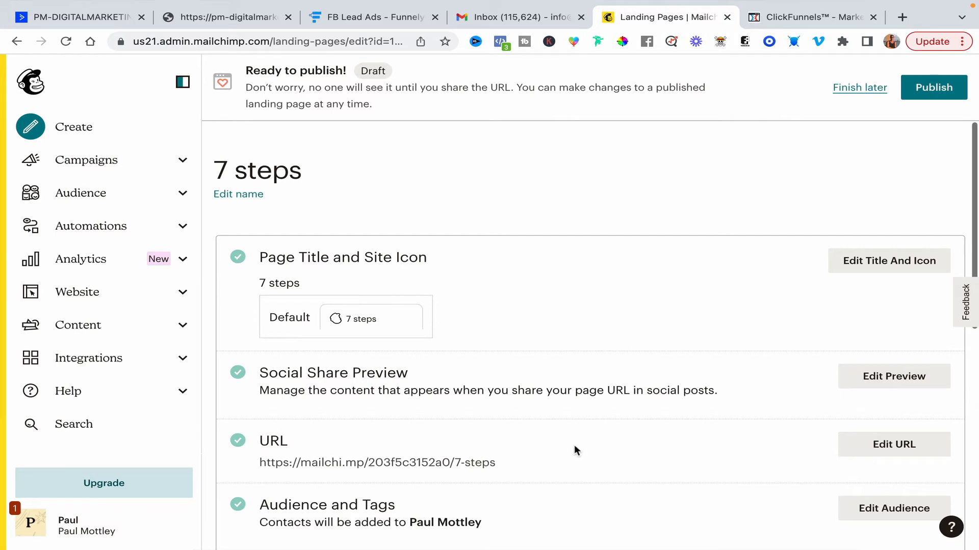
{"action": "scroll", "coordinate": [574, 449], "scroll_direction": "down", "scroll_amount": 3}
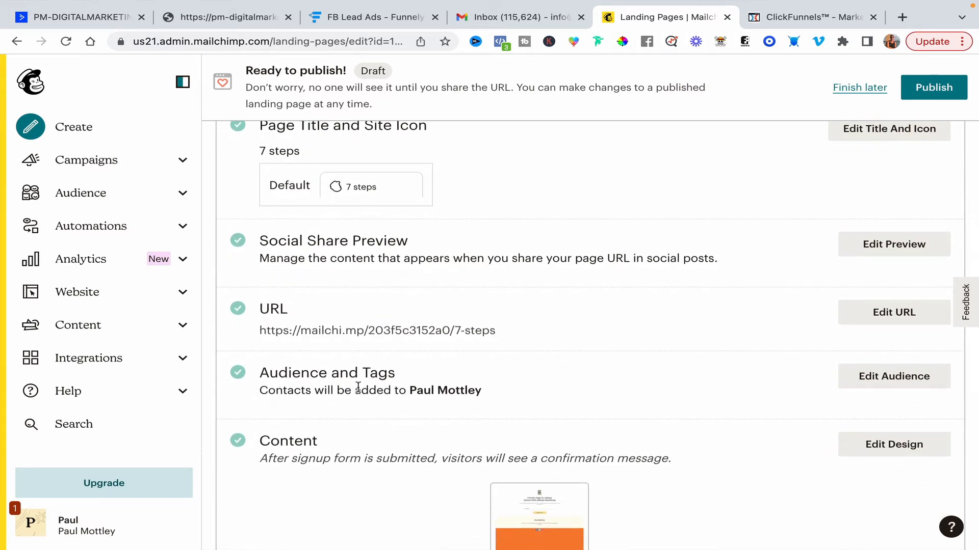
{"action": "scroll", "coordinate": [683, 402], "scroll_direction": "down", "scroll_amount": 4}
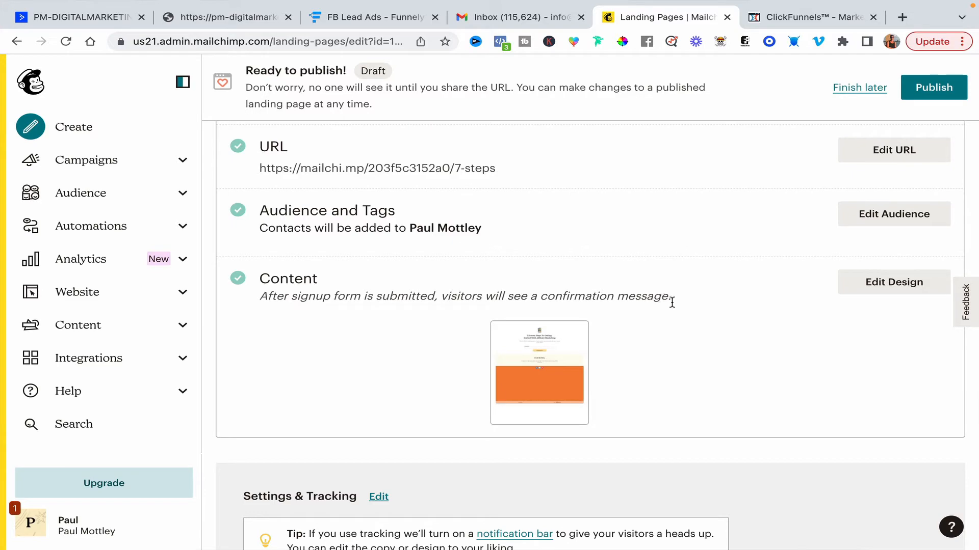
{"action": "scroll", "coordinate": [705, 307], "scroll_direction": "up", "scroll_amount": 5}
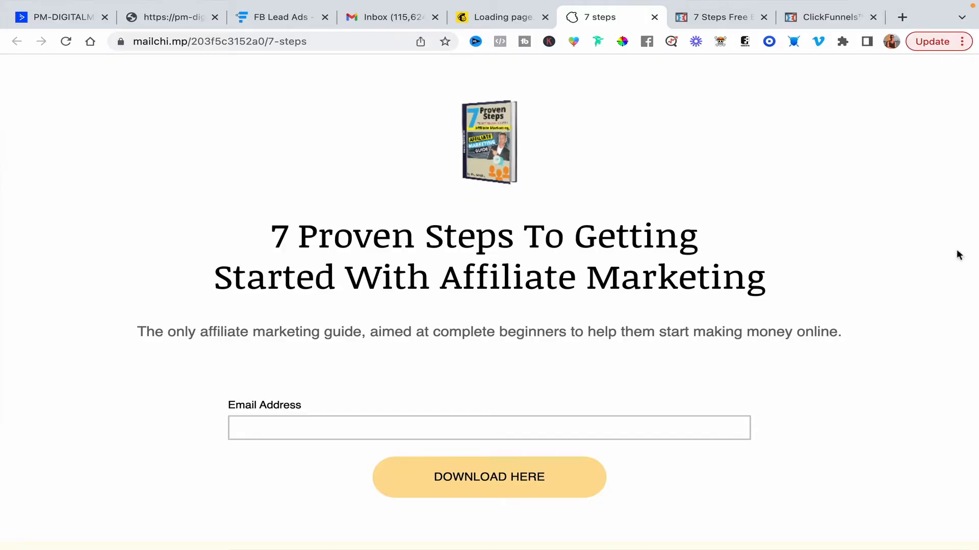
Examine the Mailchimp landing page as it appears at its mailchi.mp address.
{"action": "scroll", "coordinate": [806, 380], "scroll_direction": "down", "scroll_amount": 6}
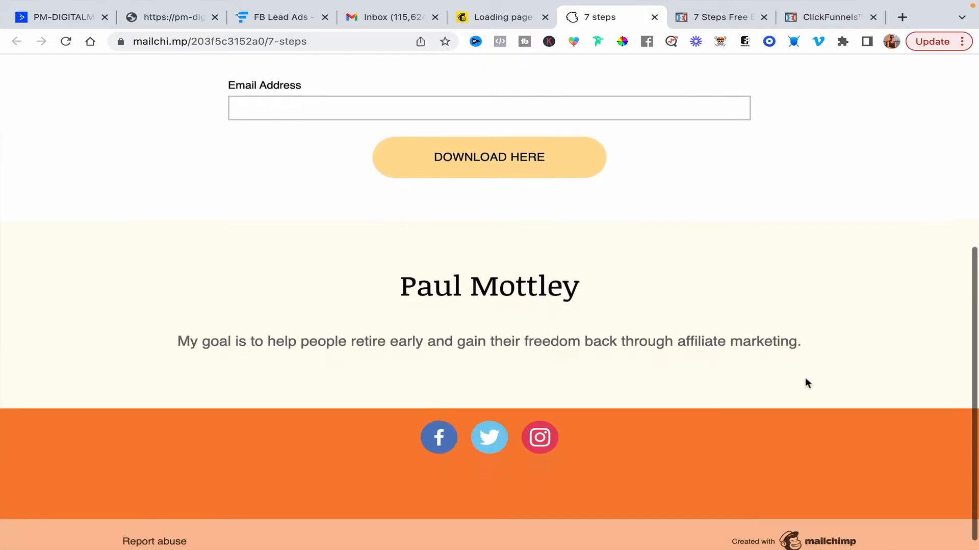
{"action": "scroll", "coordinate": [805, 379], "scroll_direction": "up", "scroll_amount": 6}
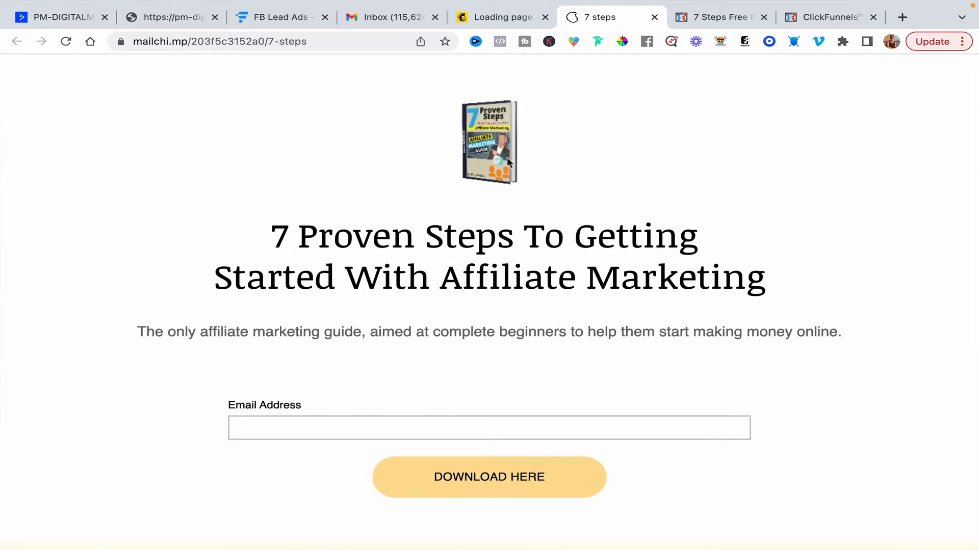
{"action": "left_click_drag", "start_coordinate": [241, 234], "coordinate": [611, 259]}
{"action": "left_click", "coordinate": [775, 313]}
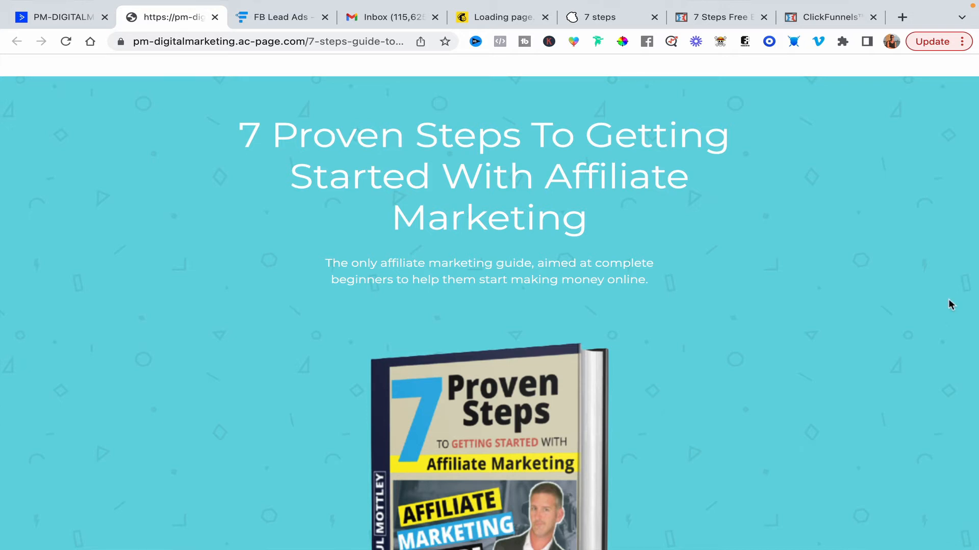
Compare it with the ActiveCampaign version of the ebook landing page and its page editor.
{"action": "scroll", "coordinate": [903, 289], "scroll_direction": "down", "scroll_amount": 8}
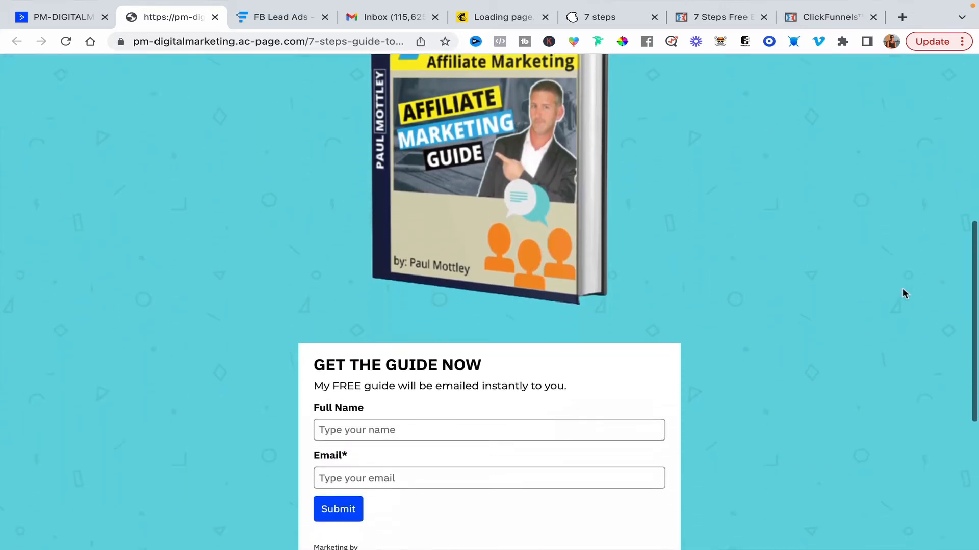
{"action": "scroll", "coordinate": [902, 289], "scroll_direction": "down", "scroll_amount": 5}
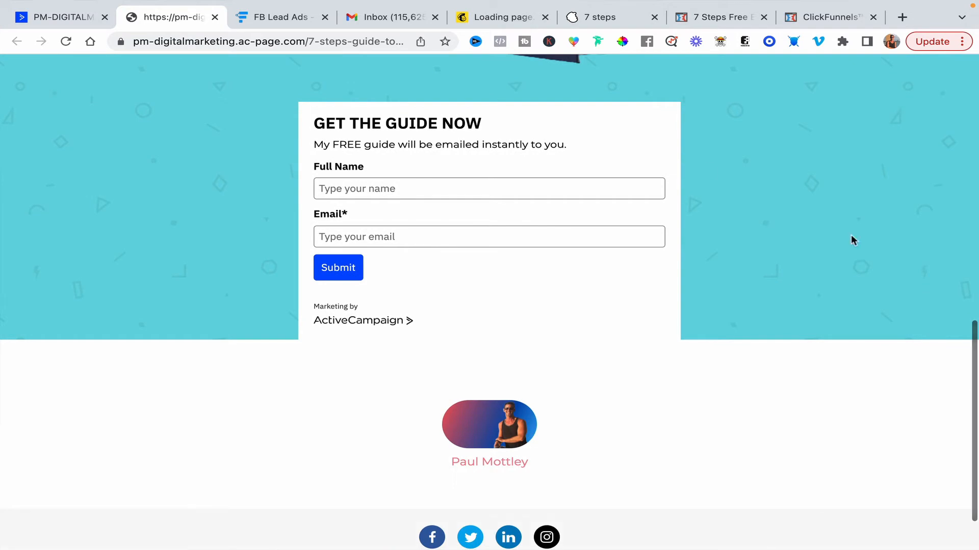
{"action": "left_click", "coordinate": [60, 17]}
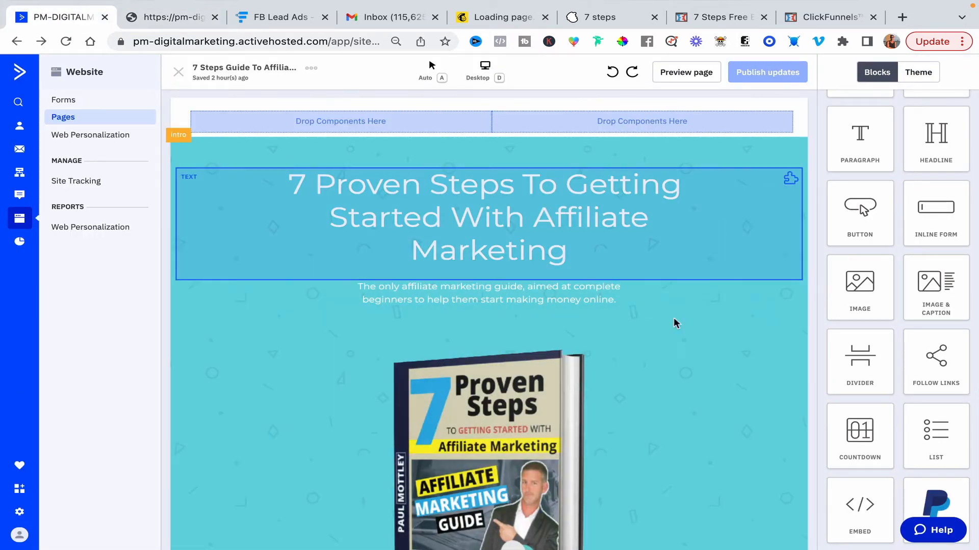
{"action": "scroll", "coordinate": [661, 400], "scroll_direction": "down", "scroll_amount": 4}
{"action": "scroll", "coordinate": [661, 400], "scroll_direction": "down", "scroll_amount": 5}
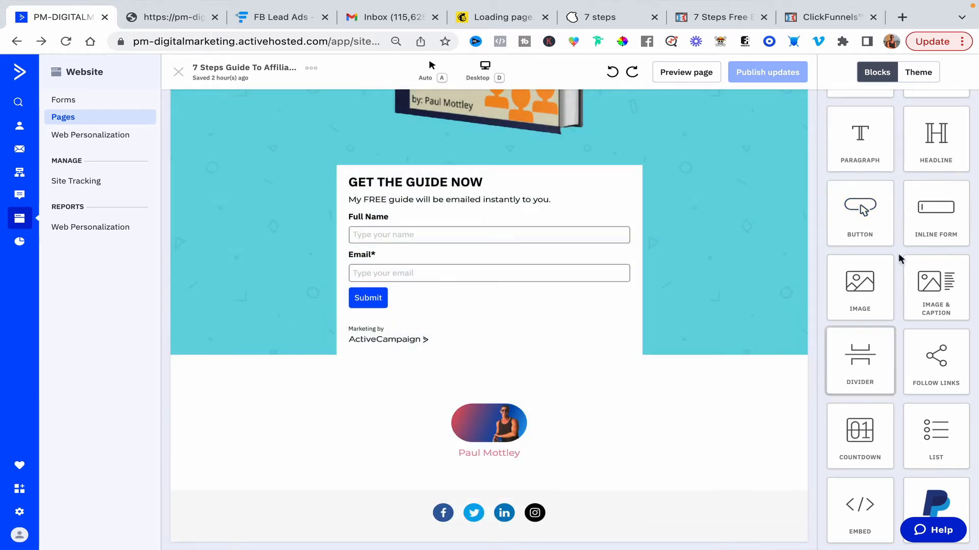
{"action": "scroll", "coordinate": [687, 238], "scroll_direction": "up", "scroll_amount": 10}
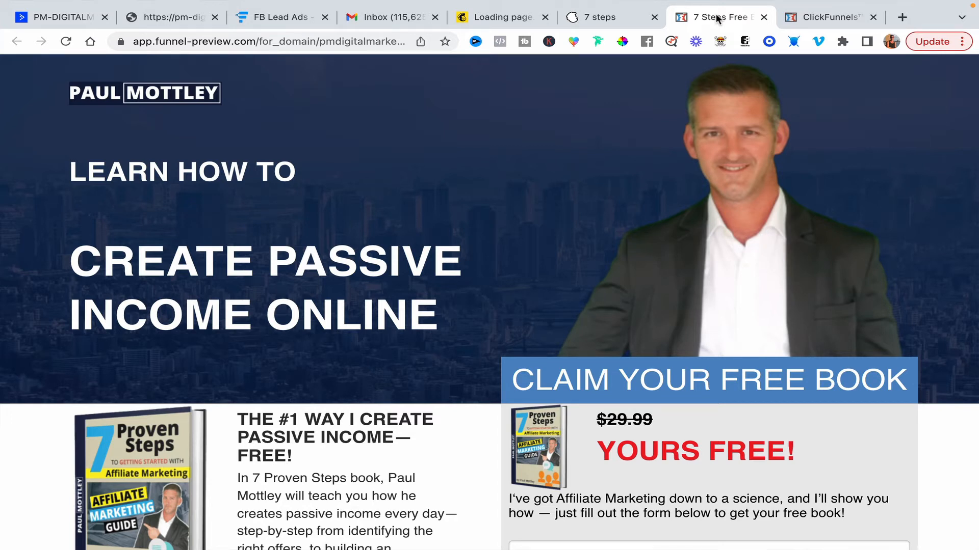
Scroll through the ClickFunnels free book page to compare its layout and form.
{"action": "scroll", "coordinate": [944, 287], "scroll_direction": "down", "scroll_amount": 8}
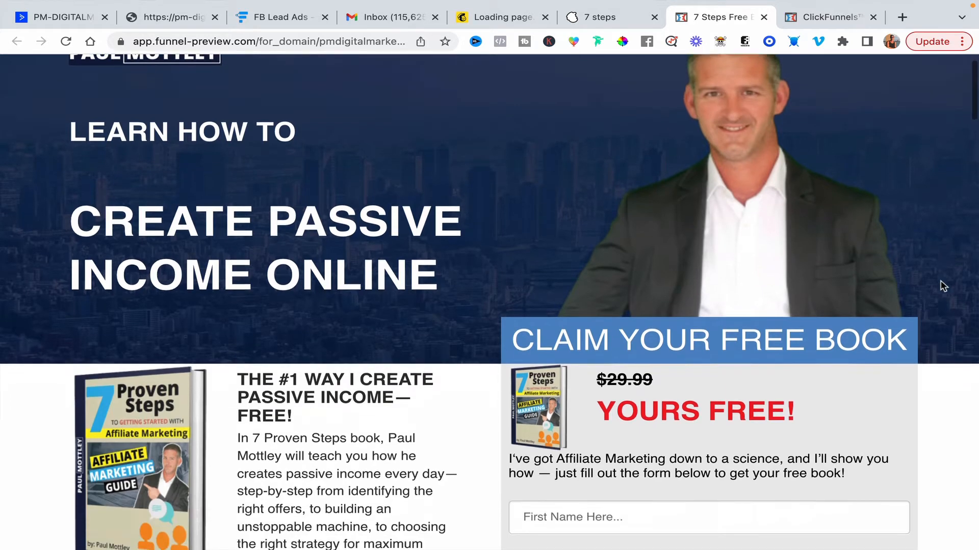
{"action": "scroll", "coordinate": [943, 287], "scroll_direction": "down", "scroll_amount": 10}
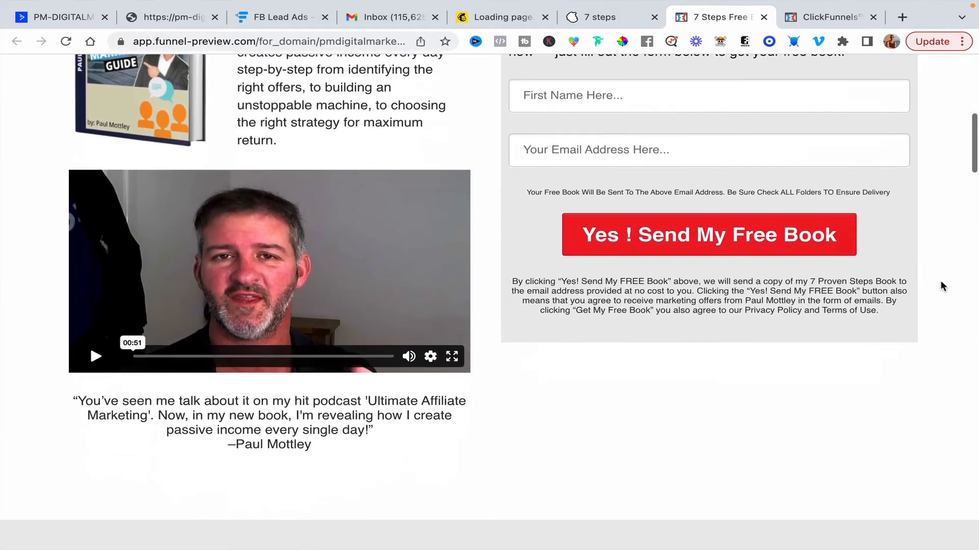
{"action": "scroll", "coordinate": [941, 281], "scroll_direction": "down", "scroll_amount": 10}
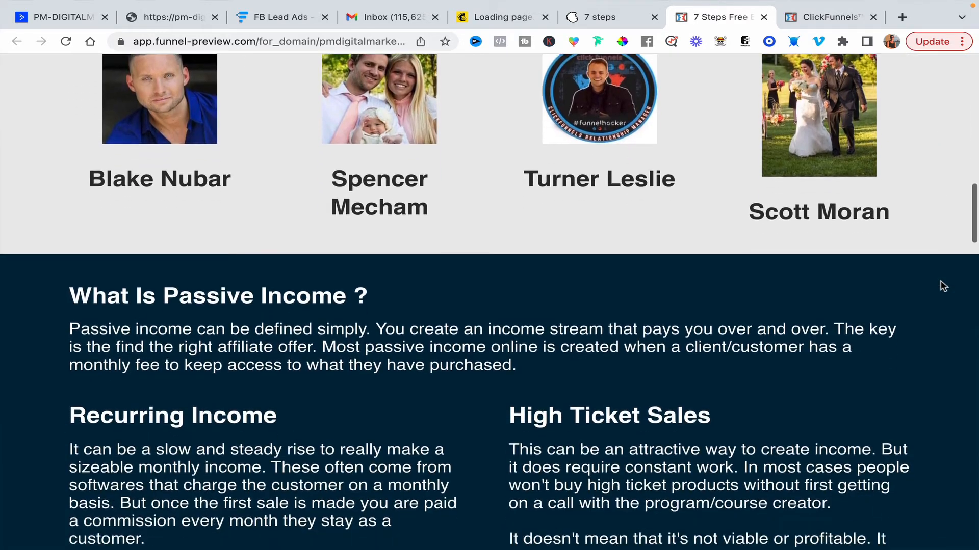
{"action": "scroll", "coordinate": [941, 283], "scroll_direction": "down", "scroll_amount": 11}
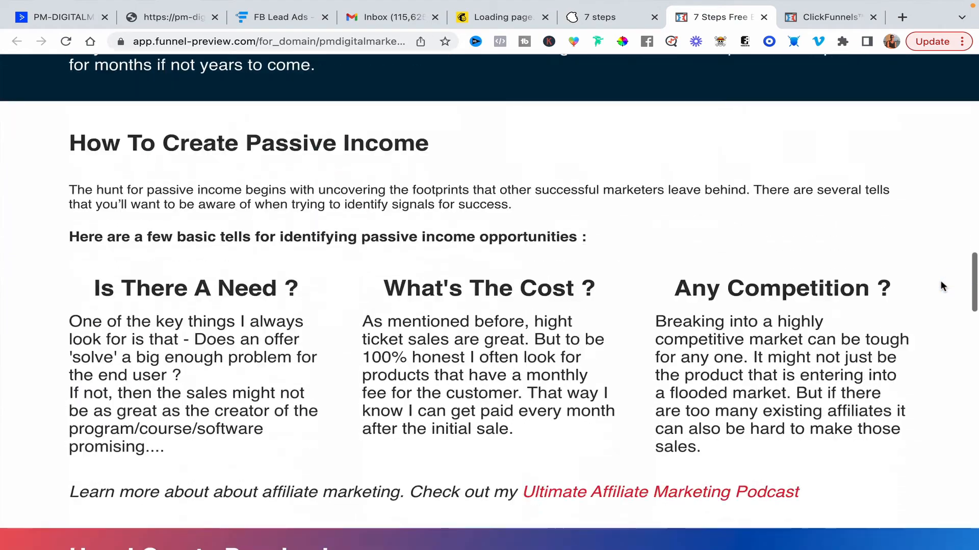
{"action": "scroll", "coordinate": [941, 281], "scroll_direction": "down", "scroll_amount": 13}
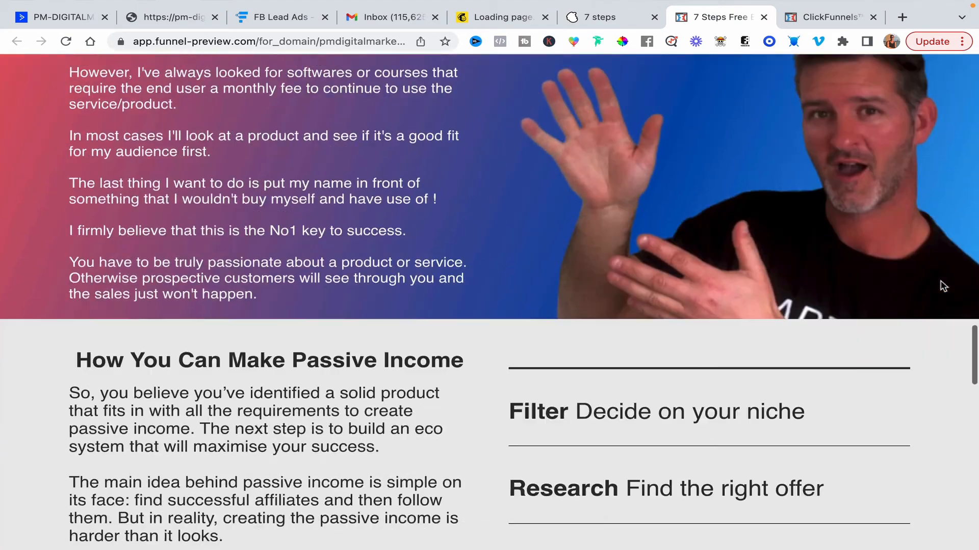
{"action": "scroll", "coordinate": [941, 281], "scroll_direction": "down", "scroll_amount": 12}
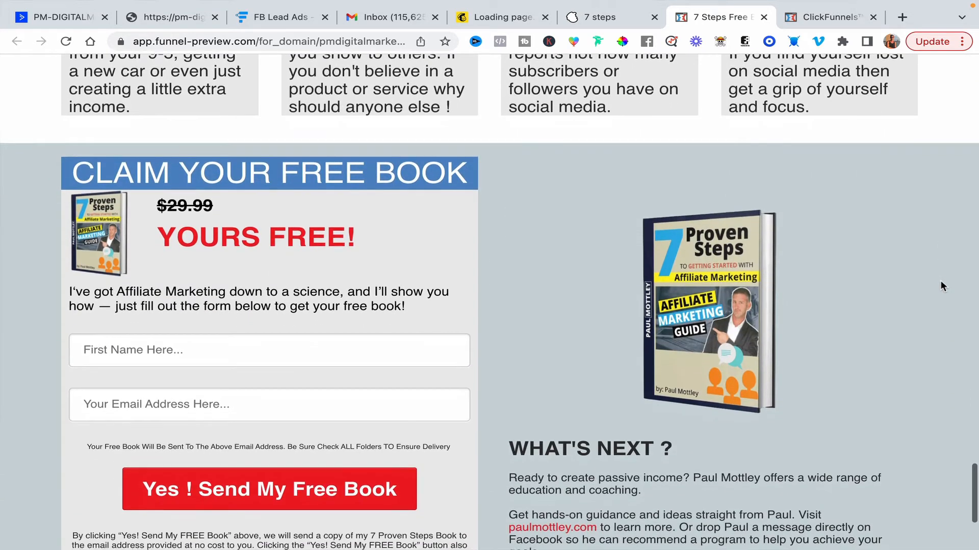
{"action": "scroll", "coordinate": [940, 280], "scroll_direction": "down", "scroll_amount": 4}
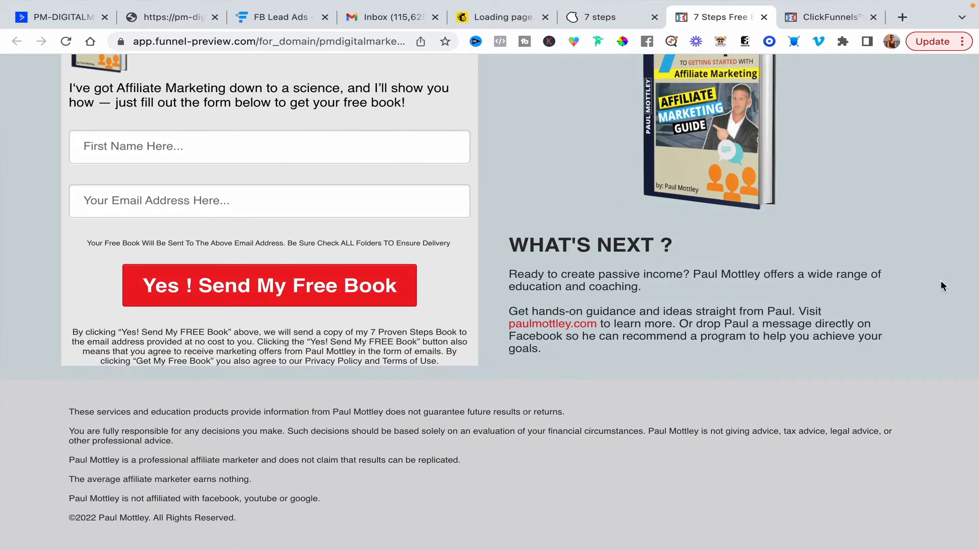